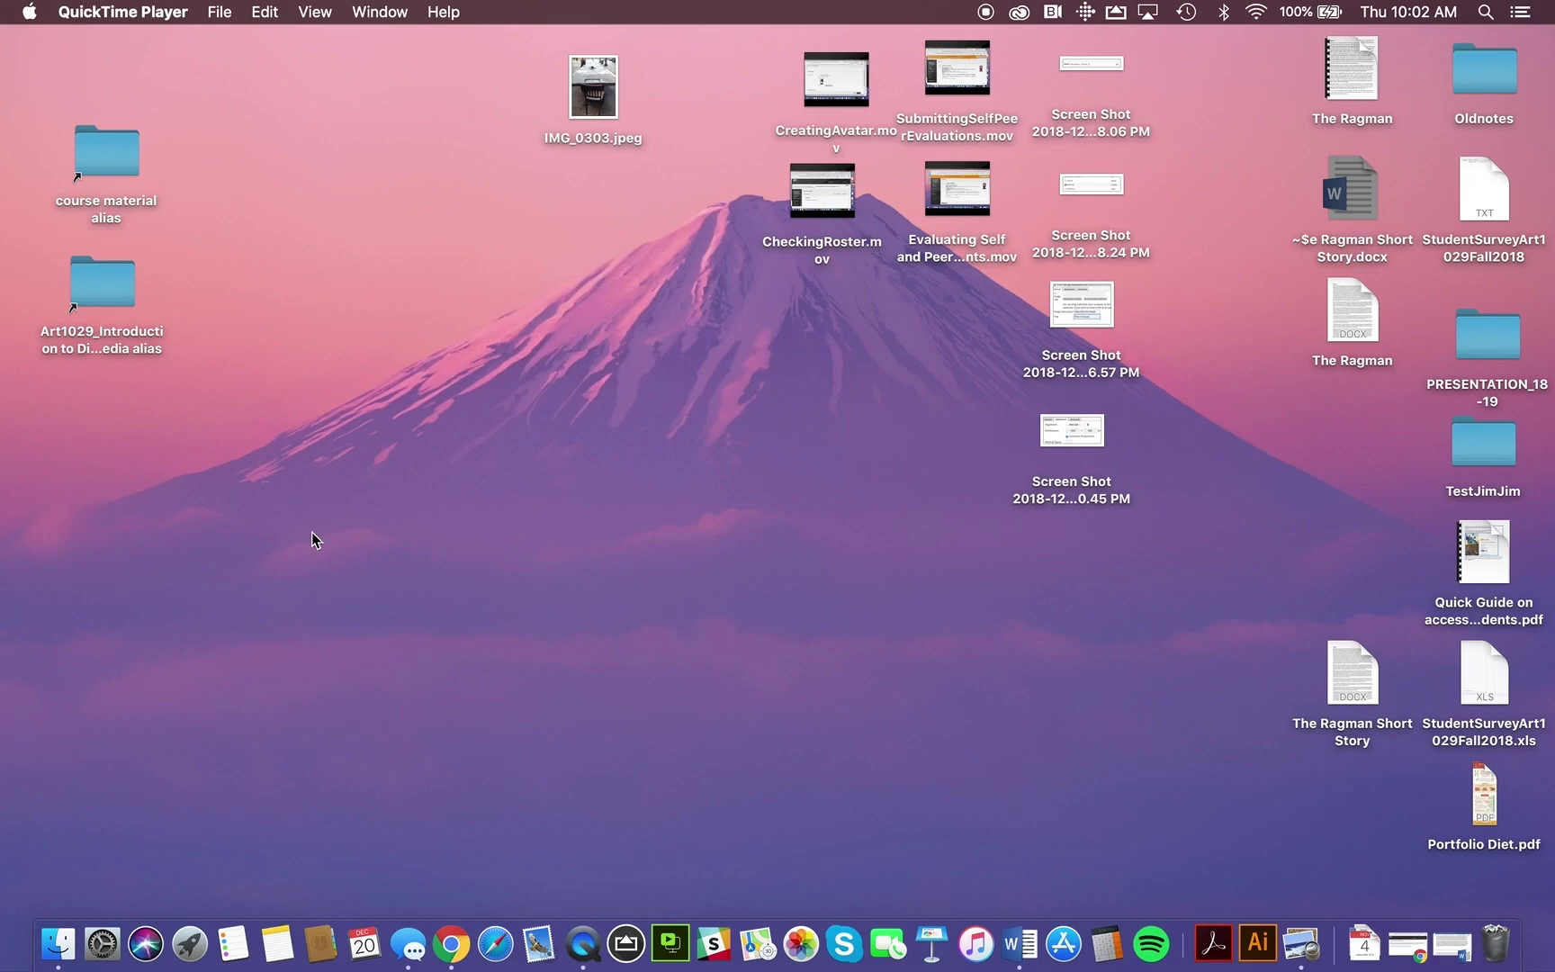
# Launch Adobe Illustrator CC 2019 from the Launchpad application grid
pyautogui.click(189, 954)
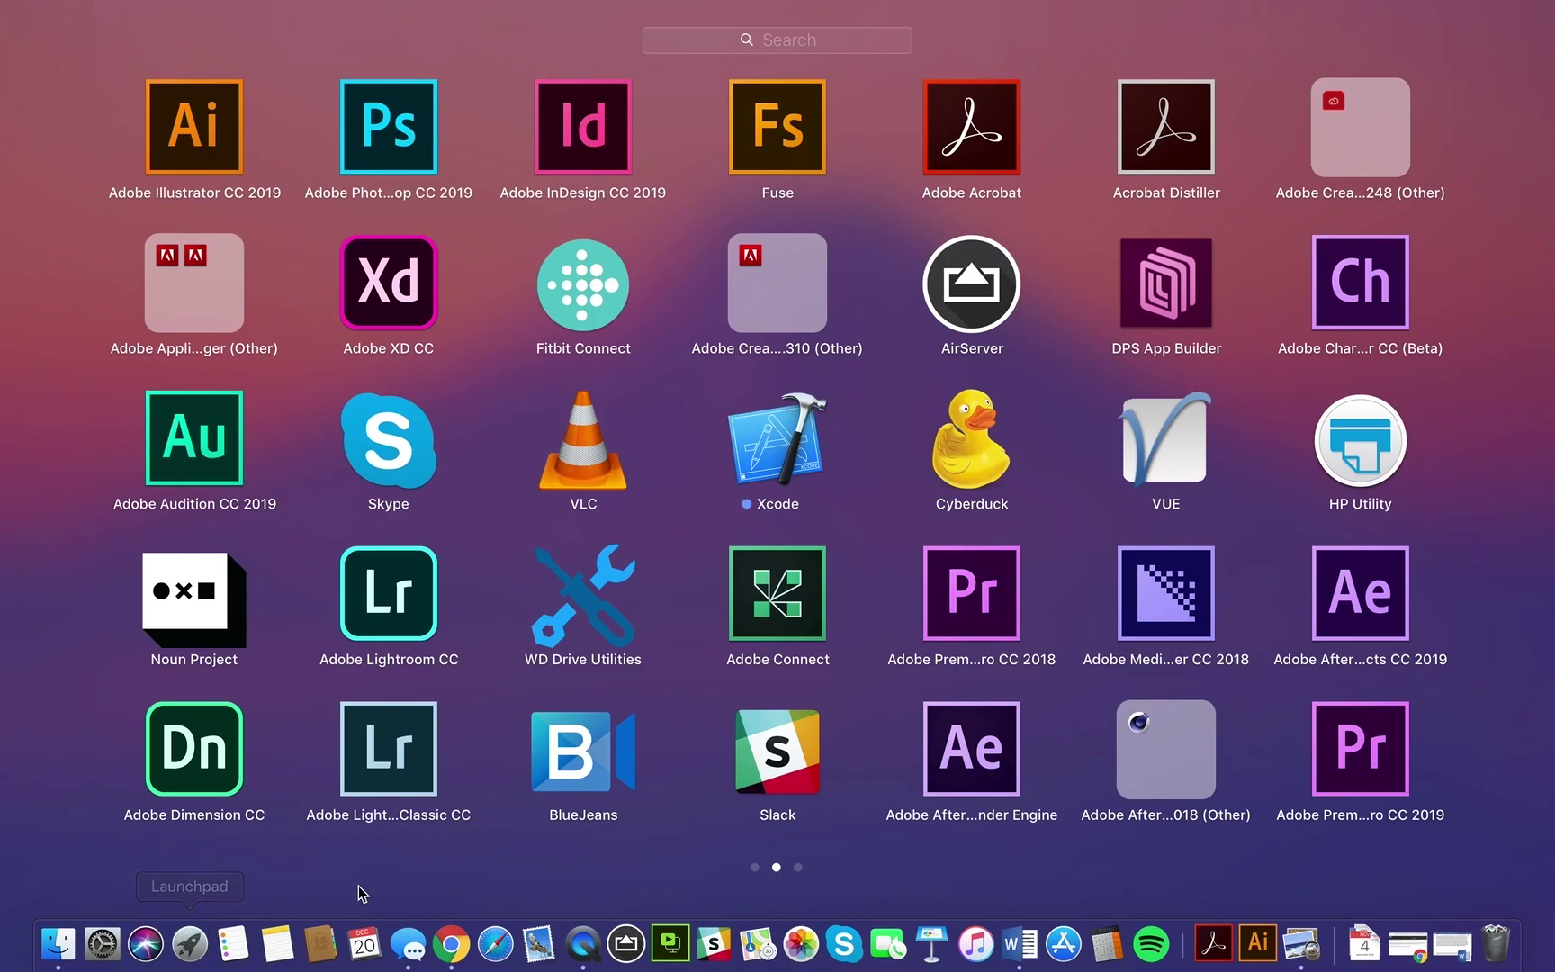
pyautogui.hscroll(5, 432, 857)
pyautogui.hscroll(-5, 430, 849)
pyautogui.click(210, 166)
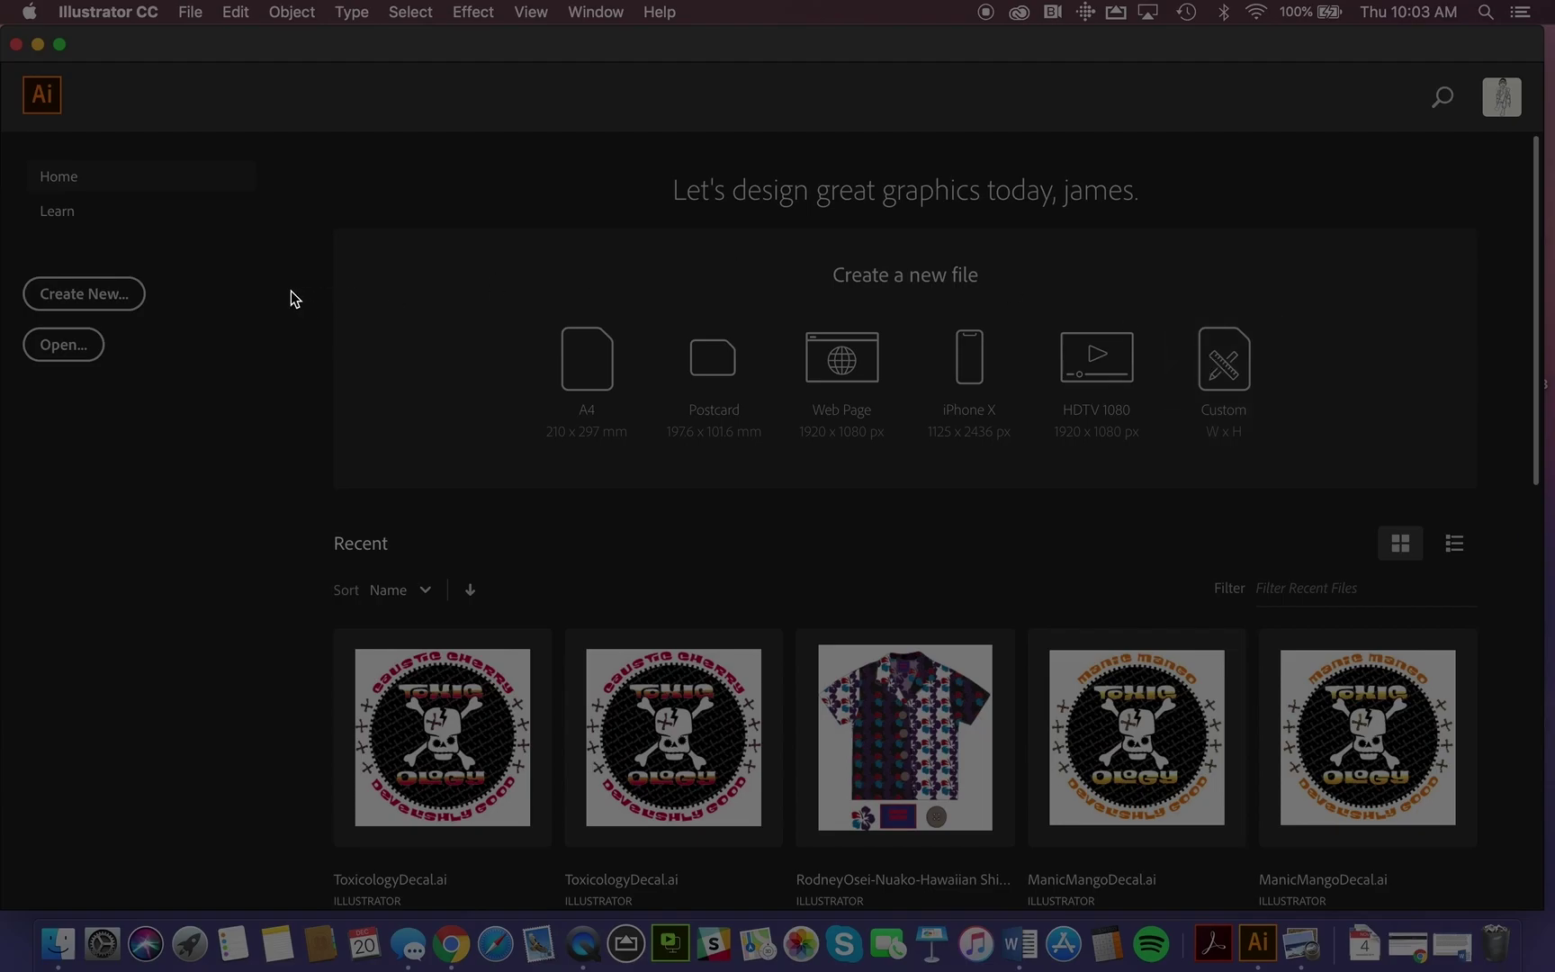
# Open the New Document settings from Illustrator's Home screen
pyautogui.click(108, 296)
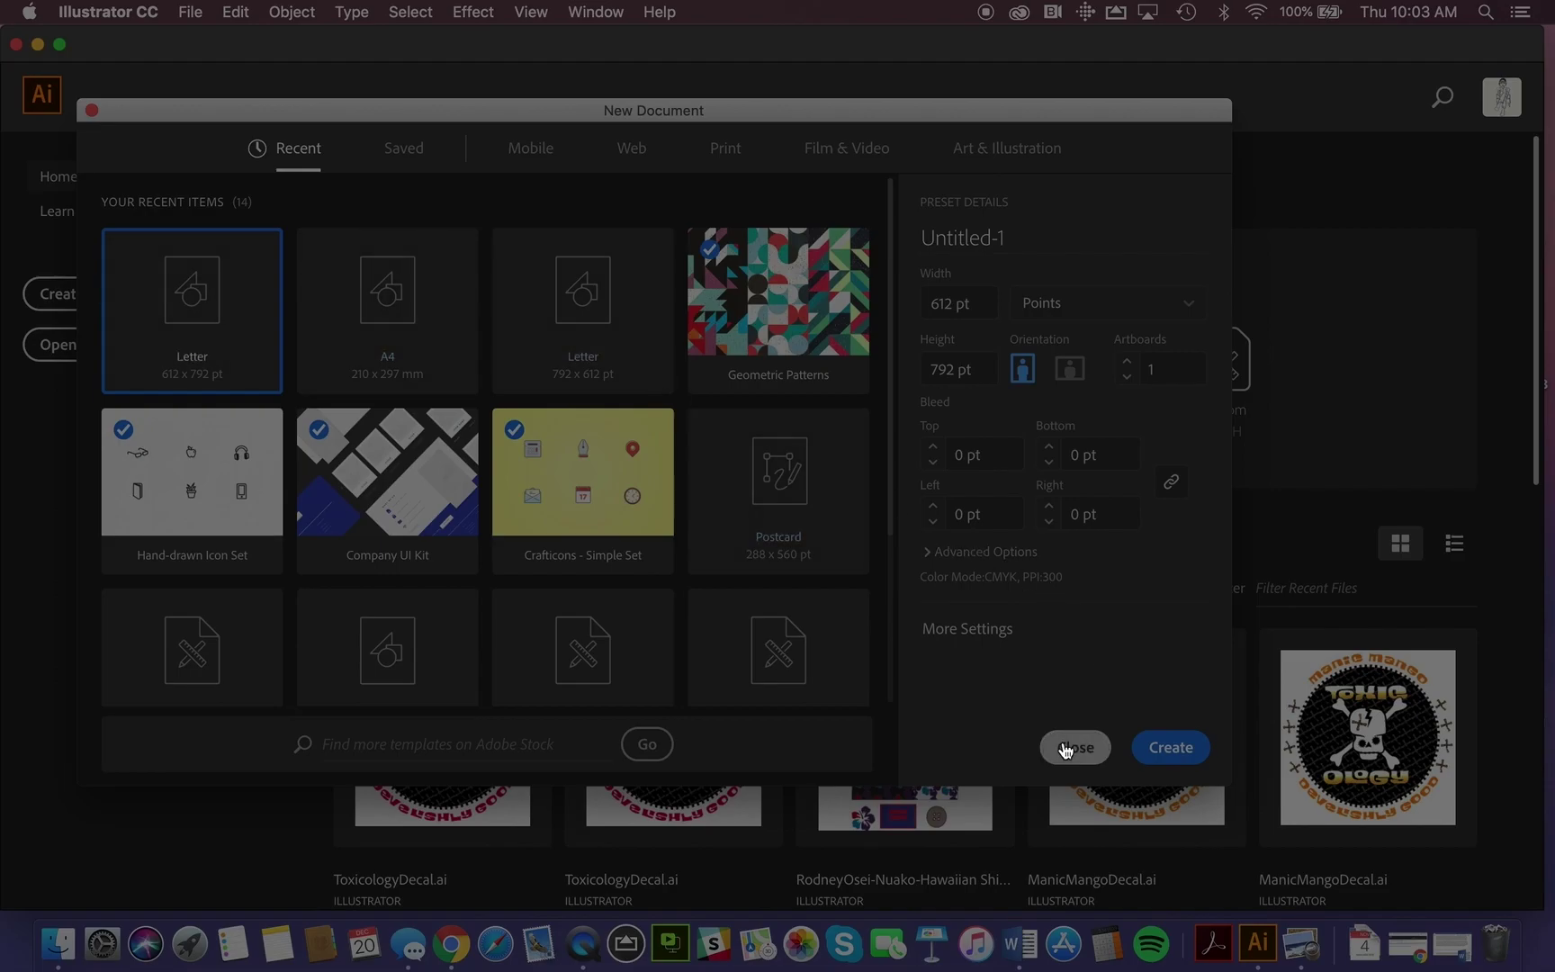
pyautogui.click(1067, 748)
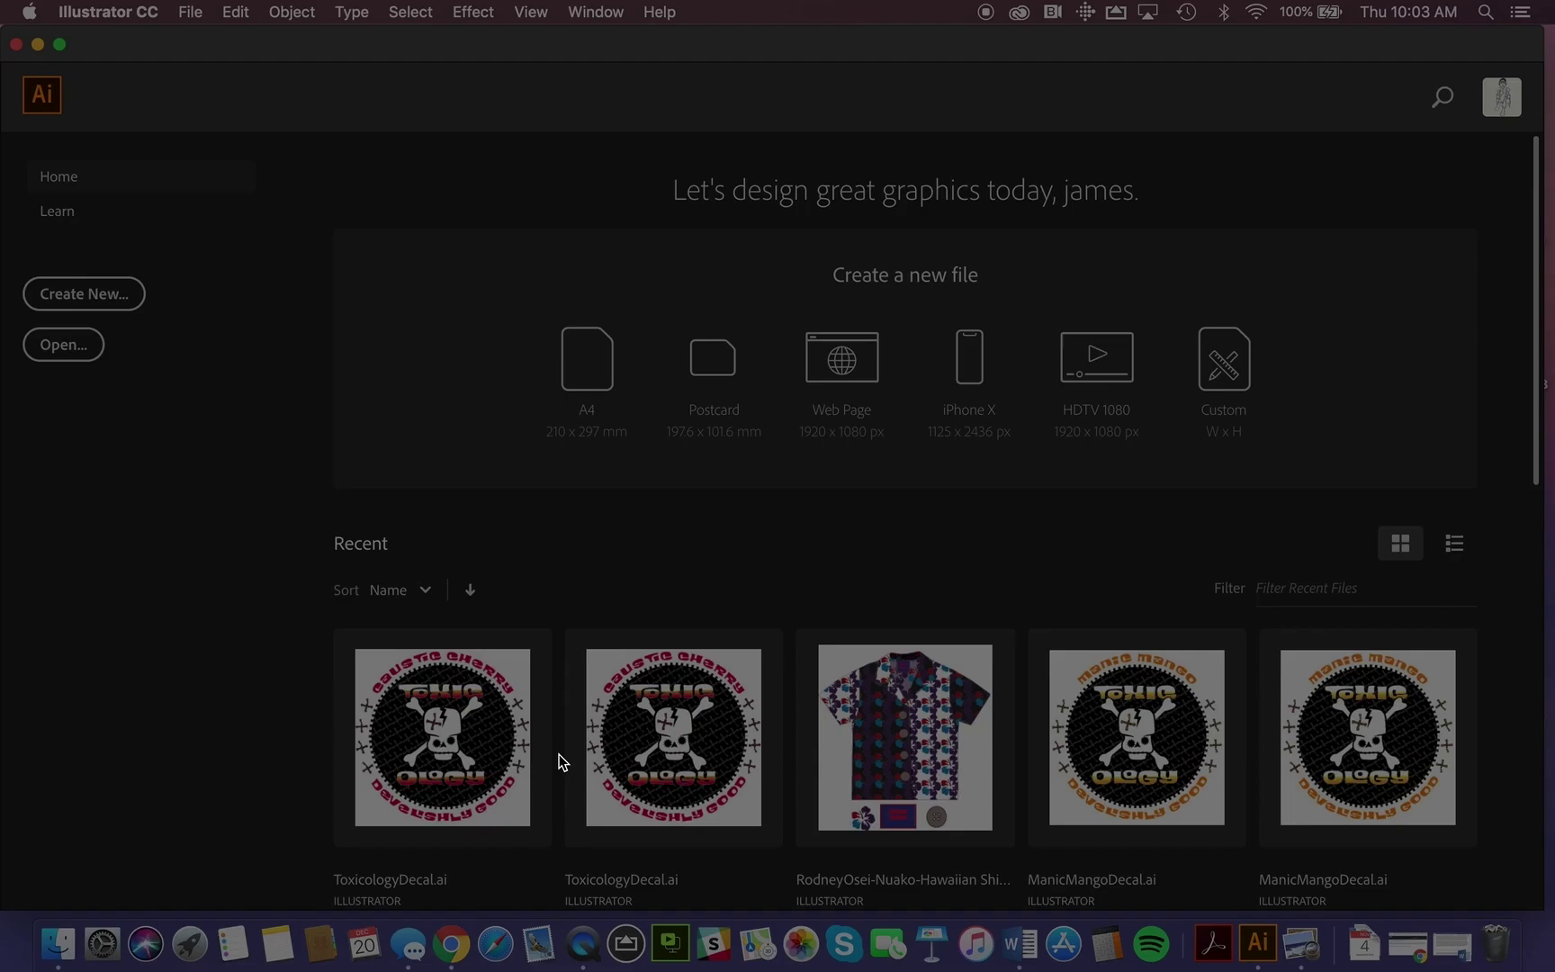
pyautogui.click(425, 593)
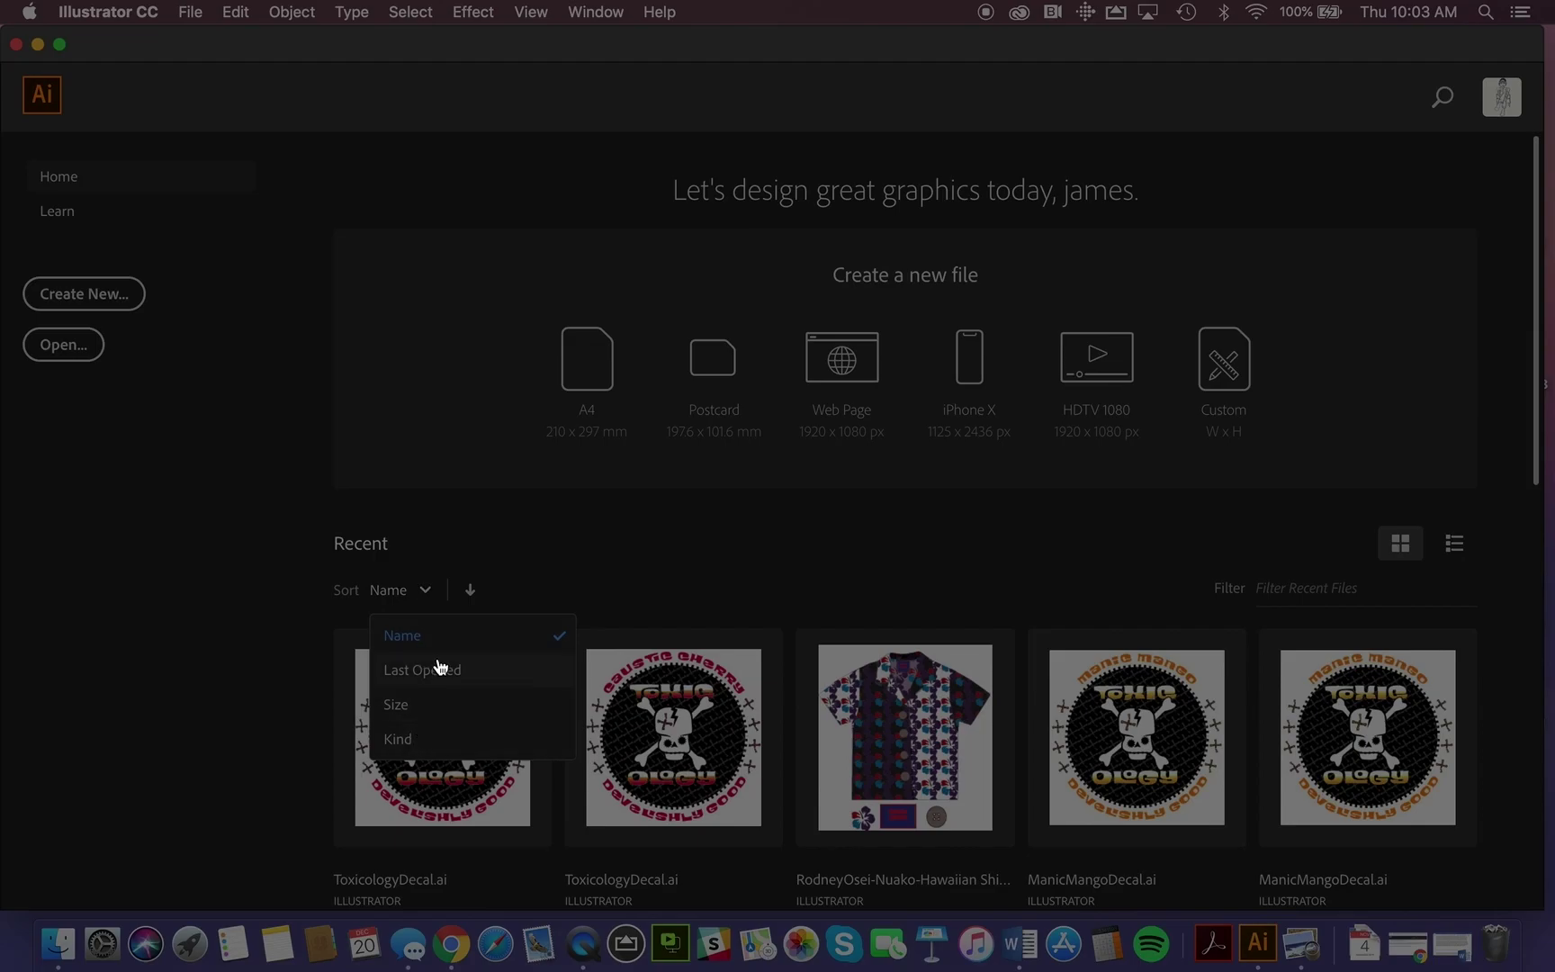
pyautogui.click(576, 562)
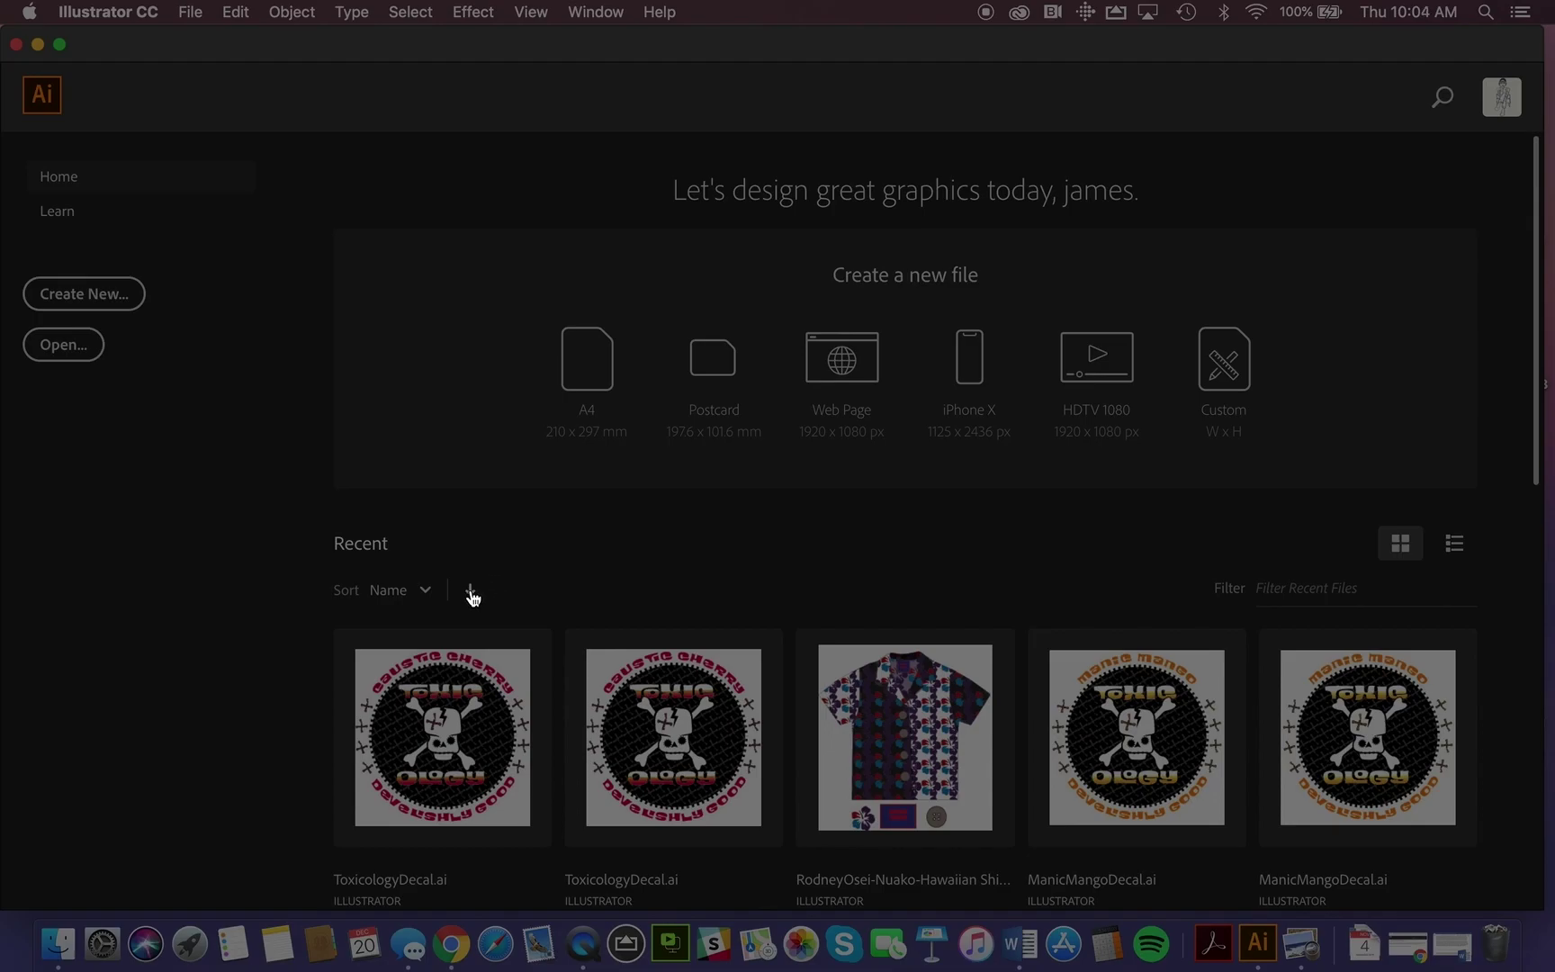
pyautogui.click(472, 597)
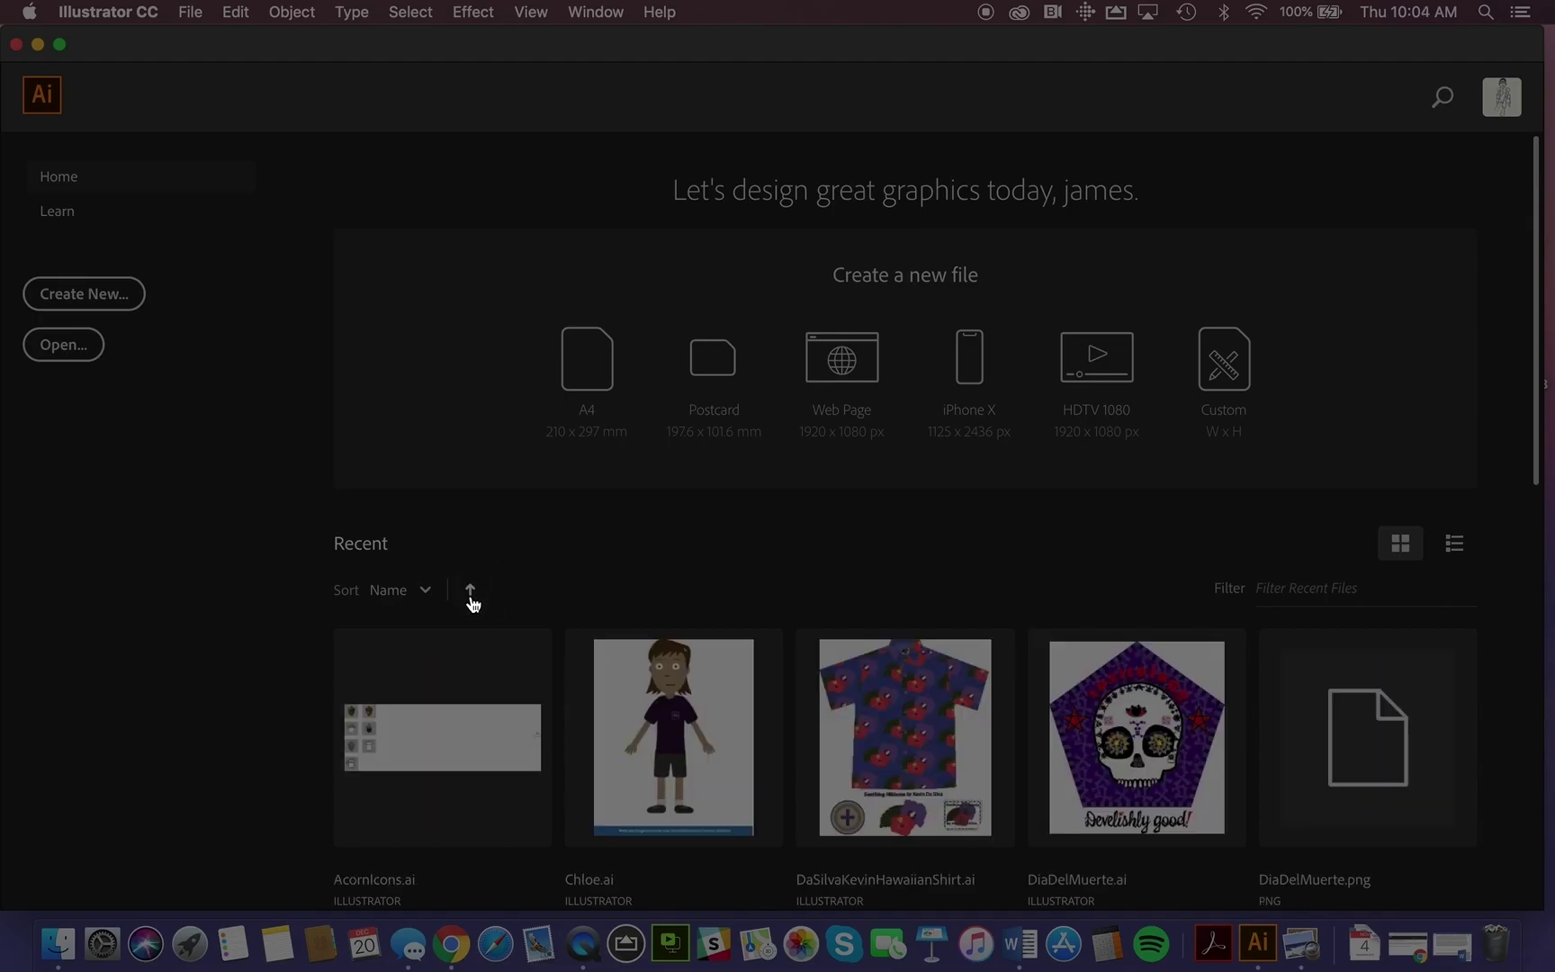
pyautogui.click(473, 600)
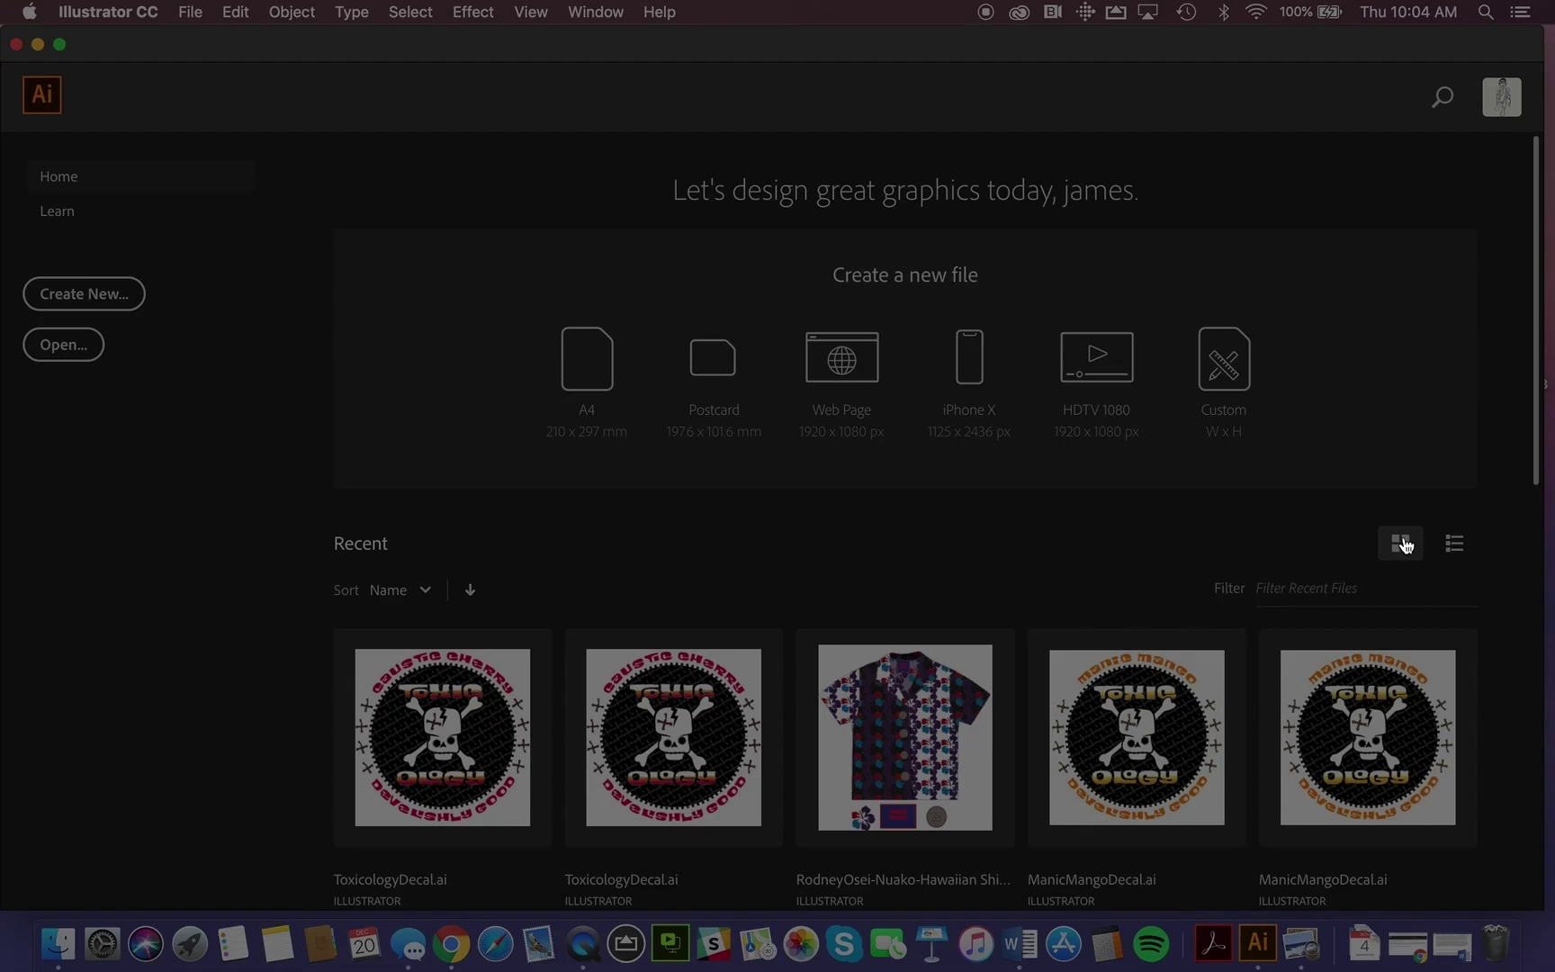
pyautogui.click(1457, 541)
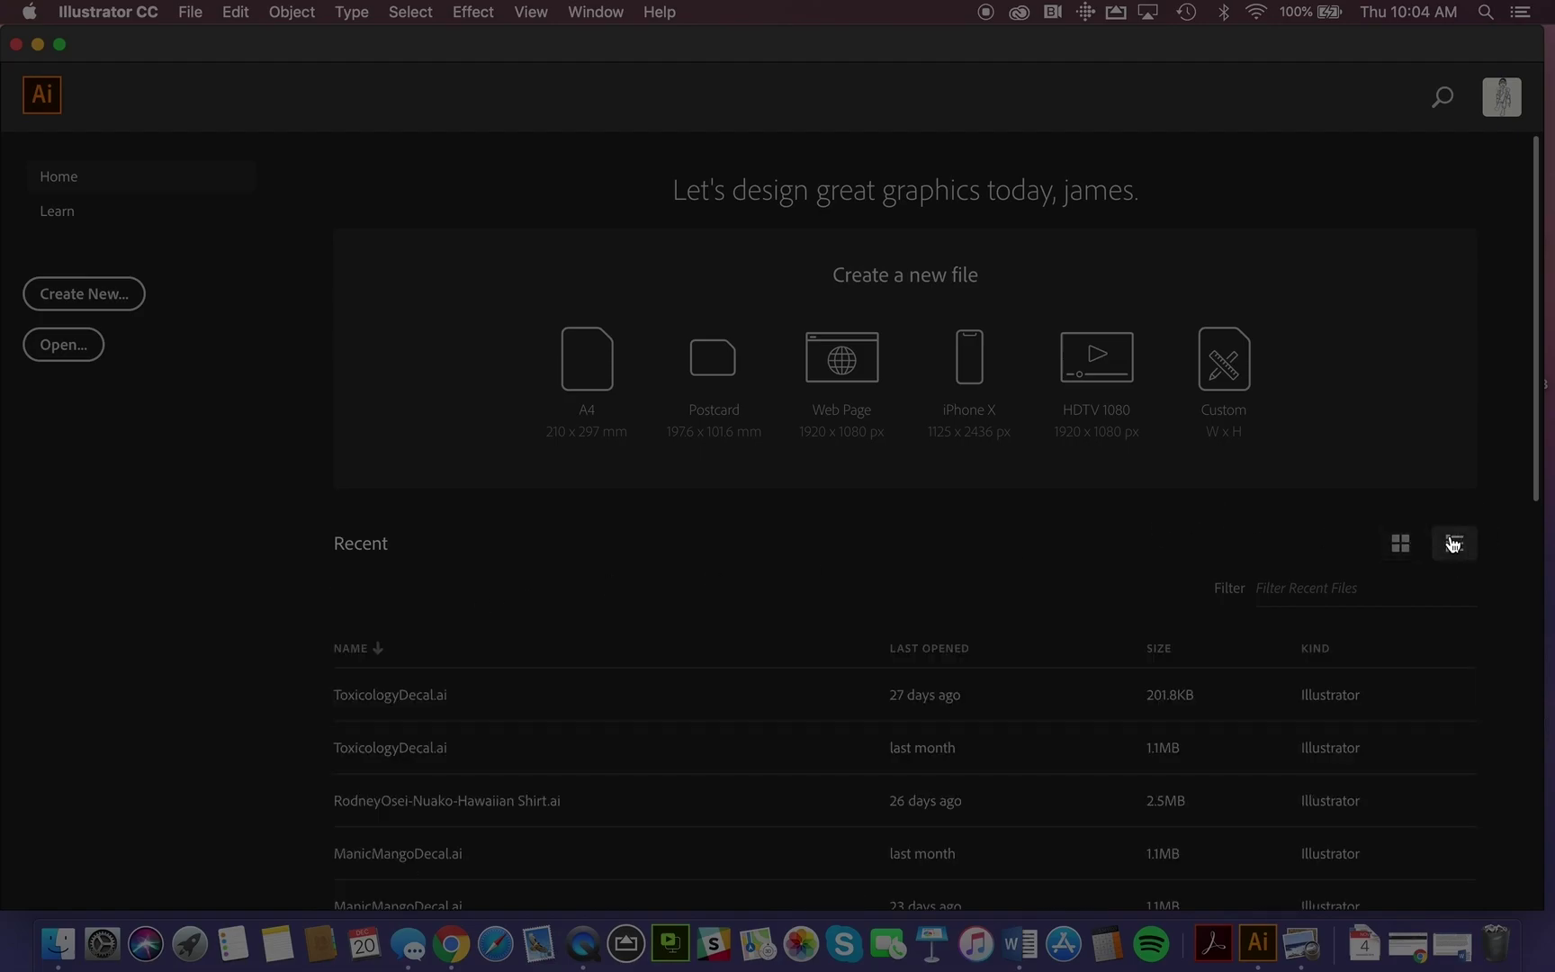
pyautogui.click(1401, 543)
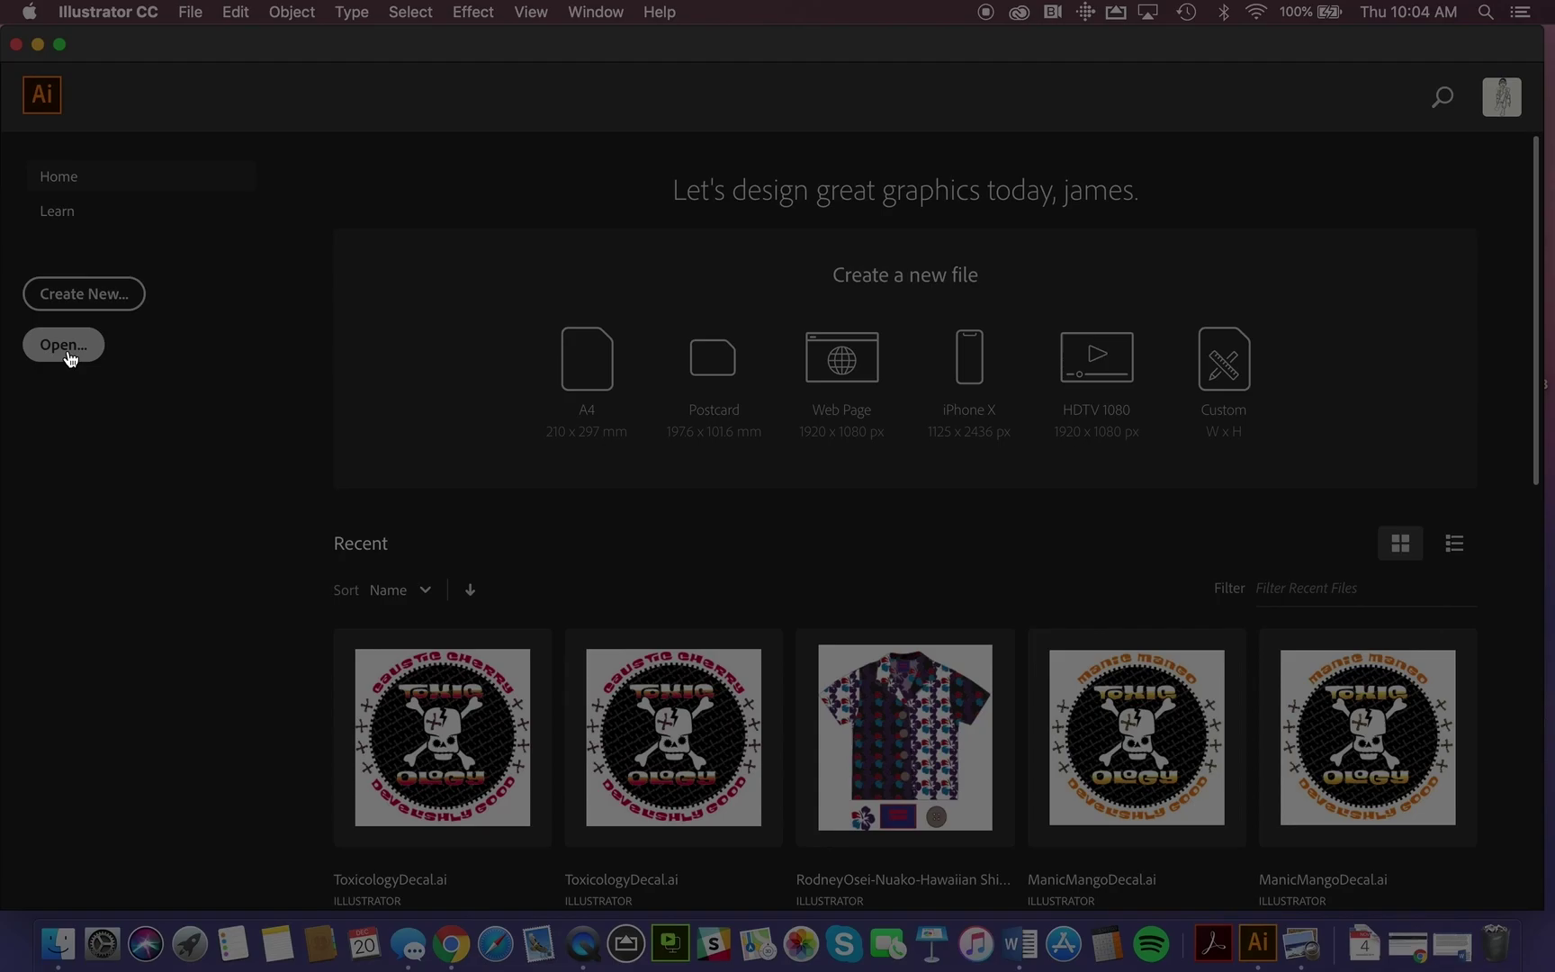
# Open the New Document dialog and browse the Mobile, then Web blank presets
pyautogui.click(104, 297)
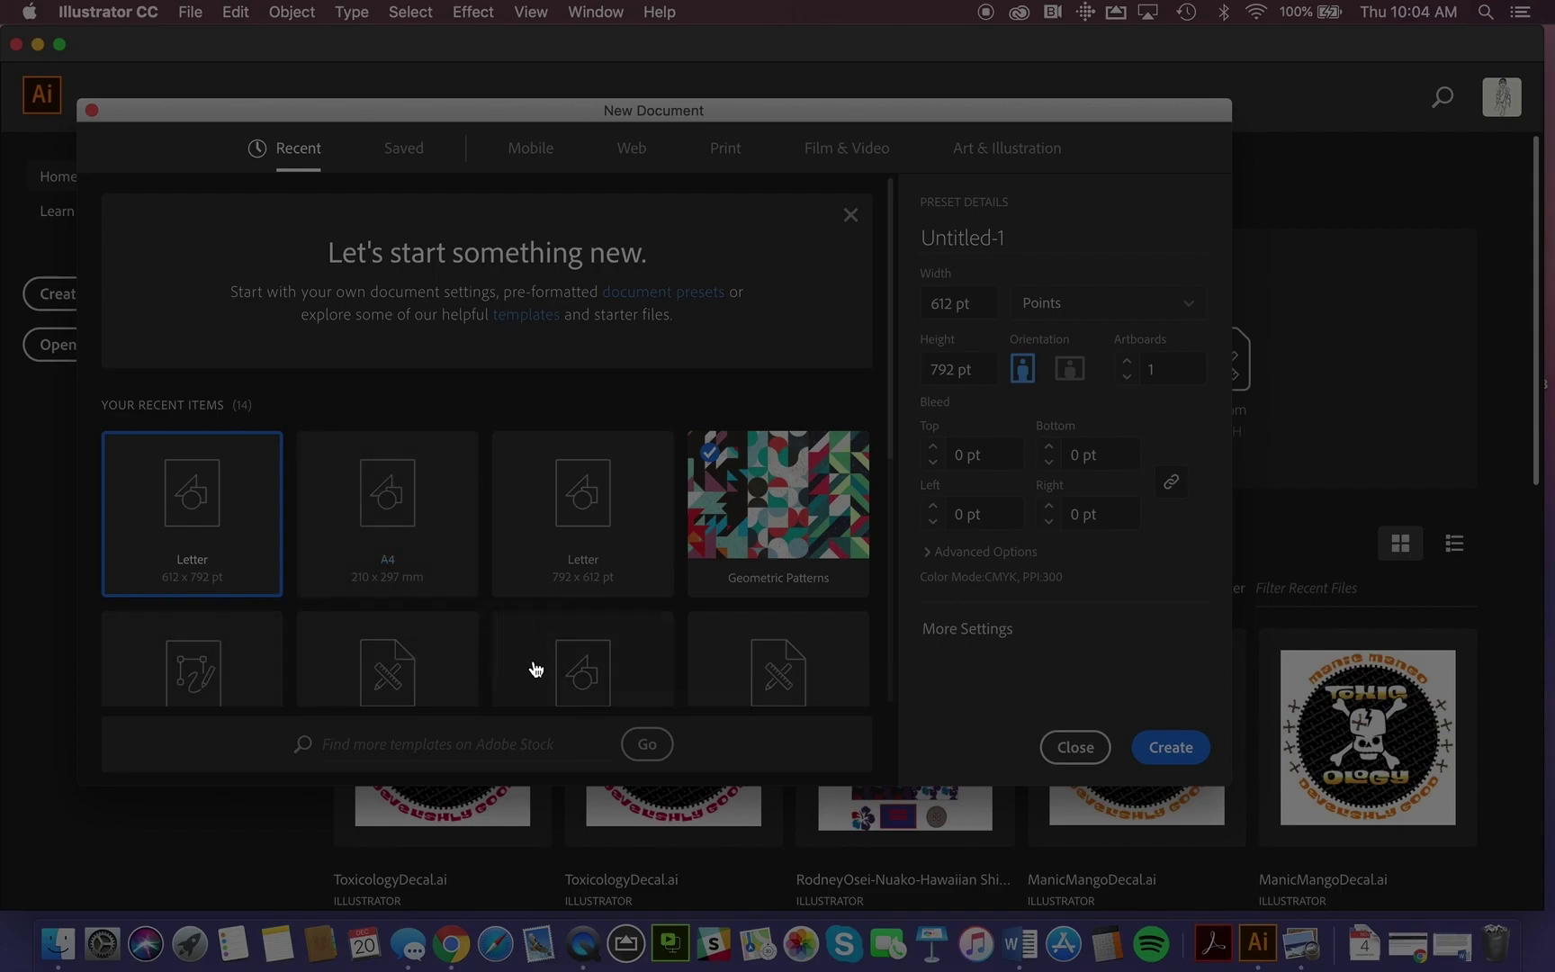
pyautogui.click(533, 153)
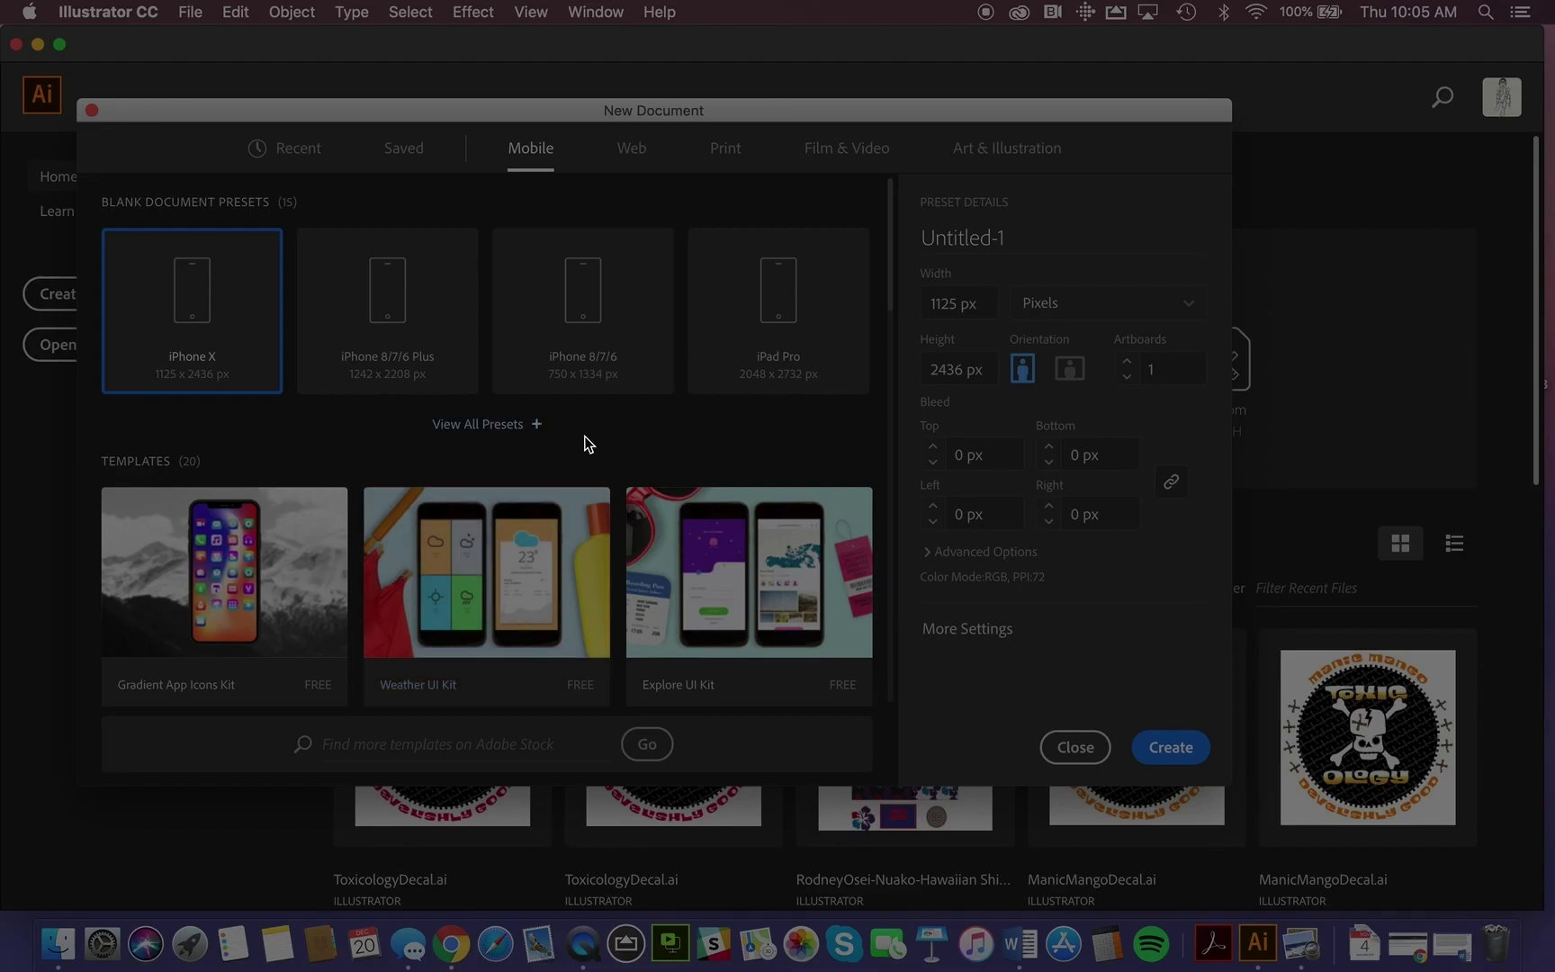
pyautogui.click(640, 155)
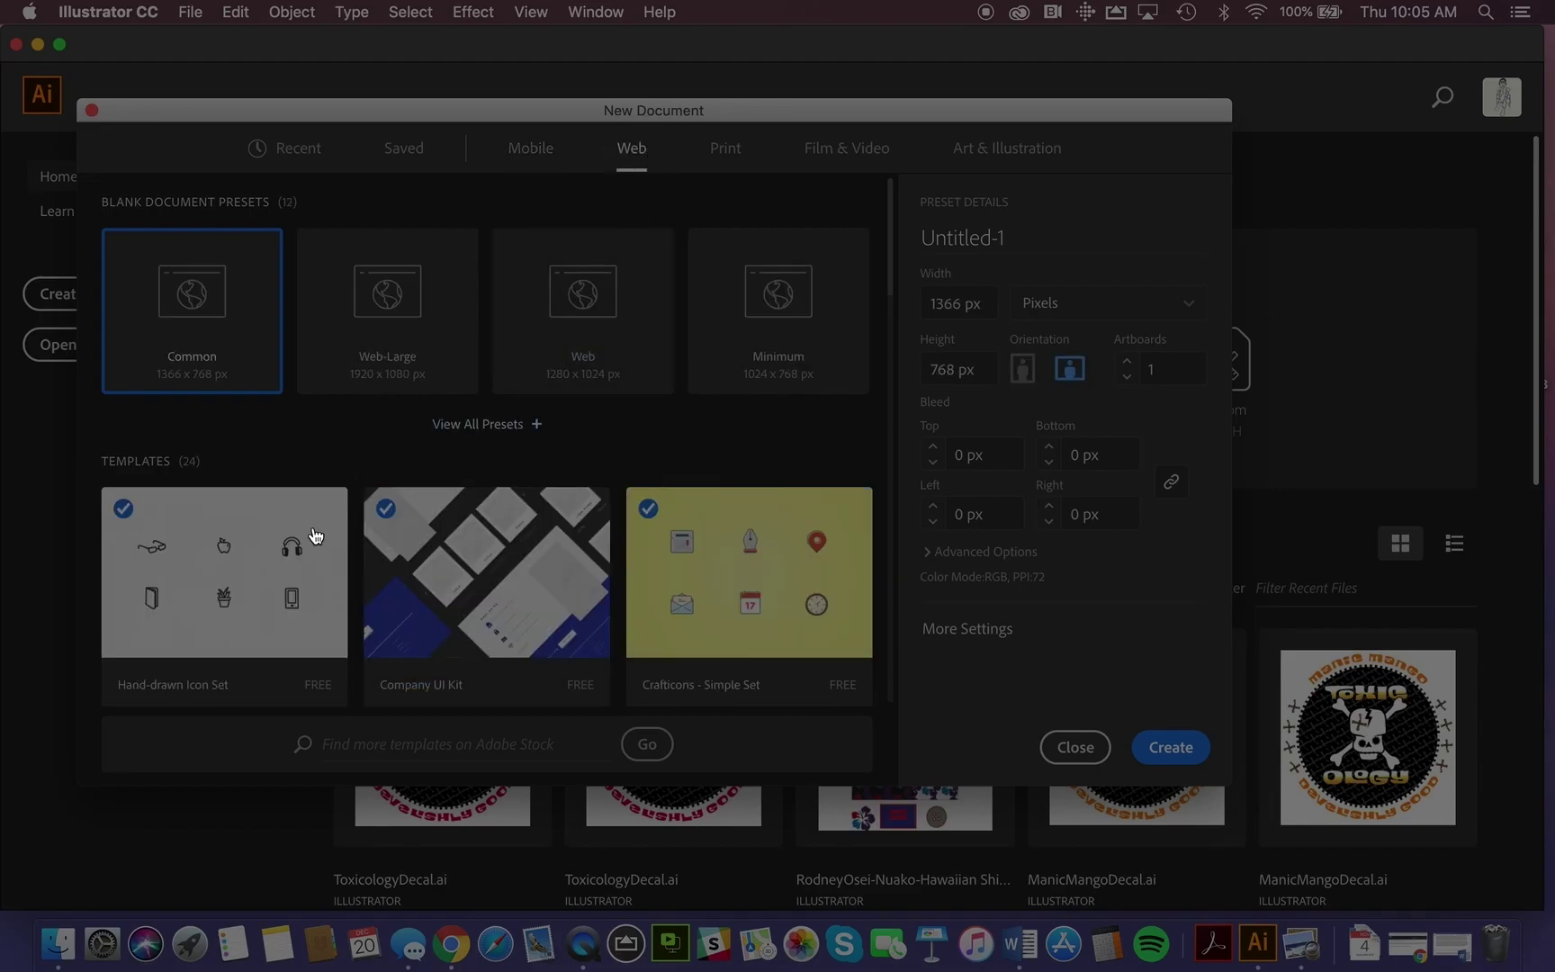
# Create a Print Letter document, 612 × 792 pt in portrait orientation
pyautogui.click(729, 149)
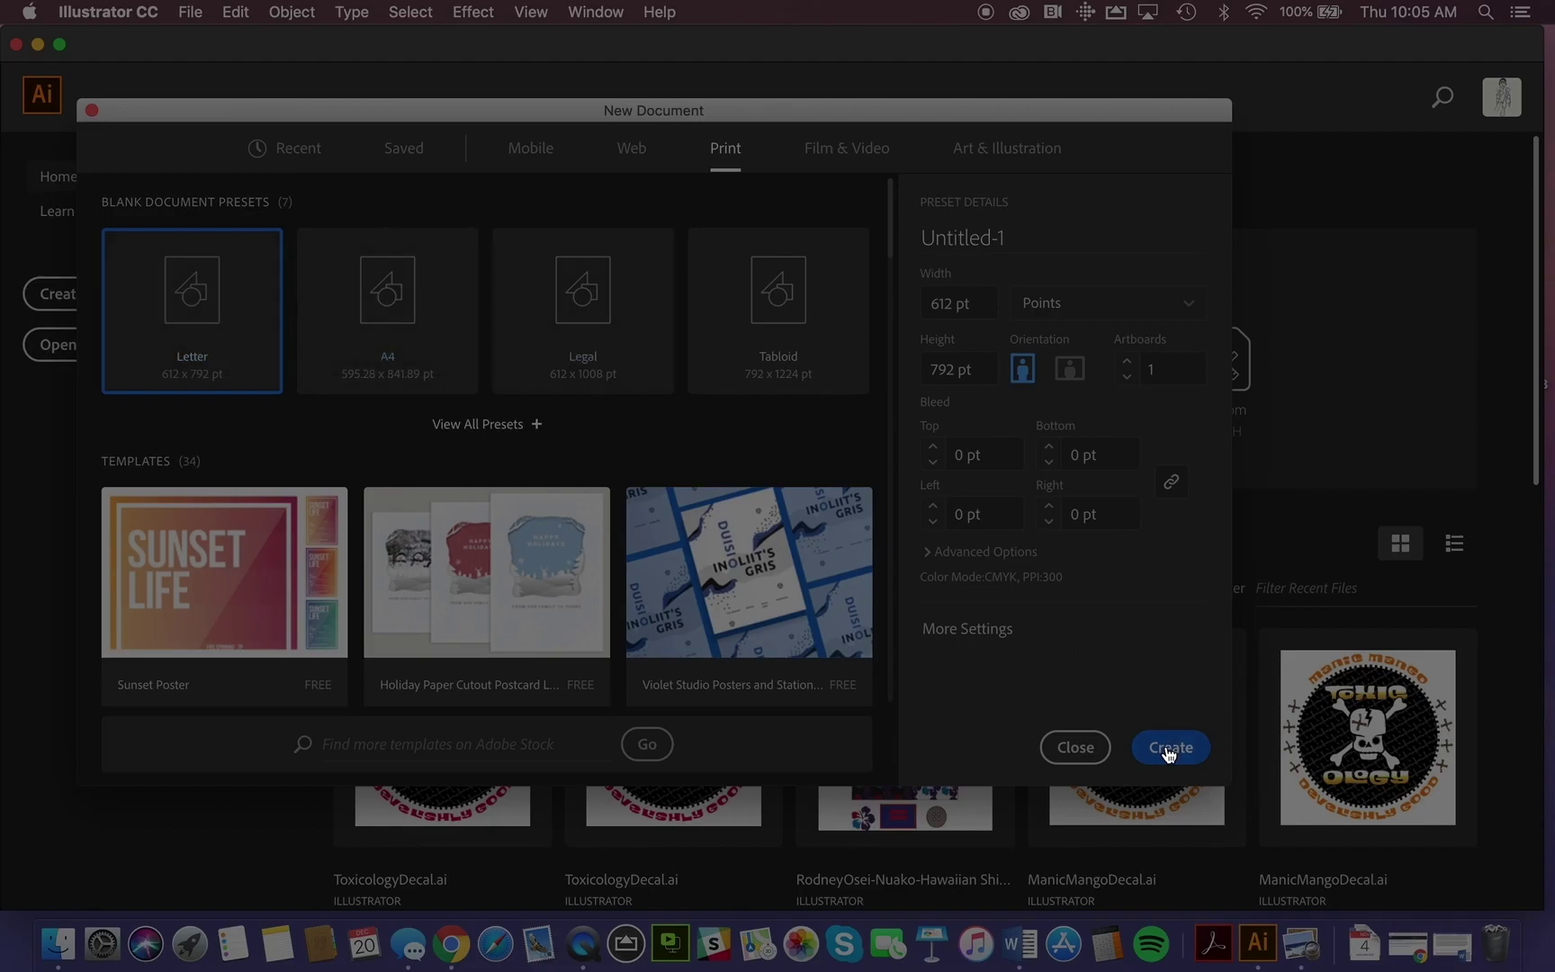
pyautogui.click(1071, 375)
pyautogui.click(1023, 378)
pyautogui.click(1069, 369)
pyautogui.click(1028, 372)
pyautogui.click(1167, 754)
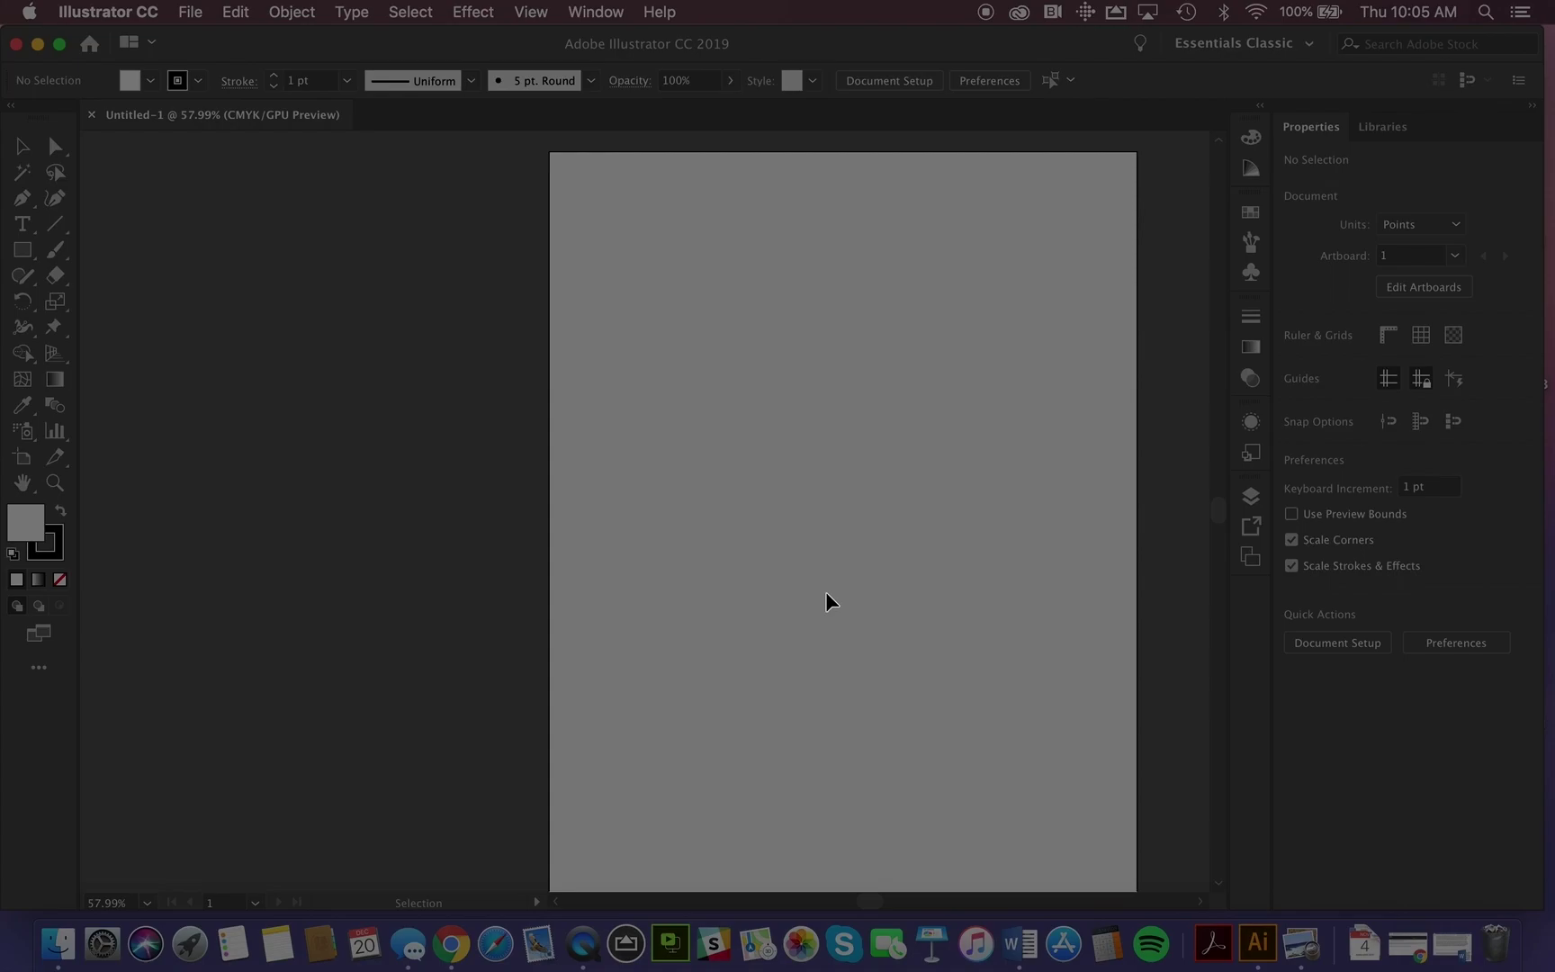
# Pan the view with the Hand tool to shift the Letter artboard left
pyautogui.press('space')
pyautogui.click(857, 578)
pyautogui.moveTo(857, 577); pyautogui.dragTo(671, 552)
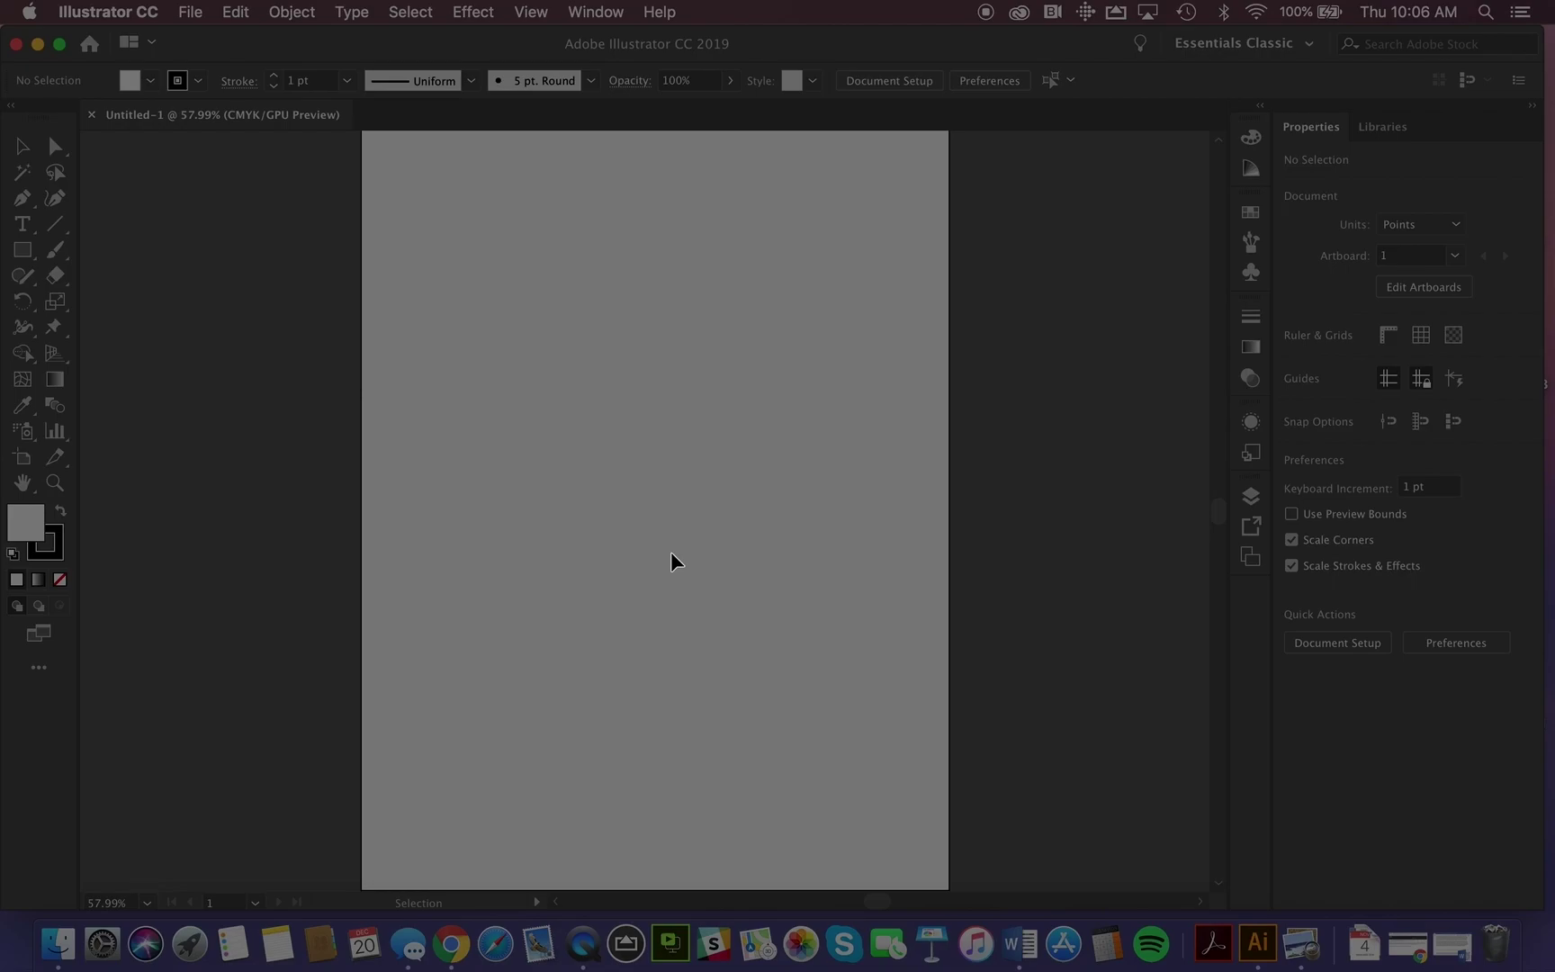
pyautogui.click(597, 14)
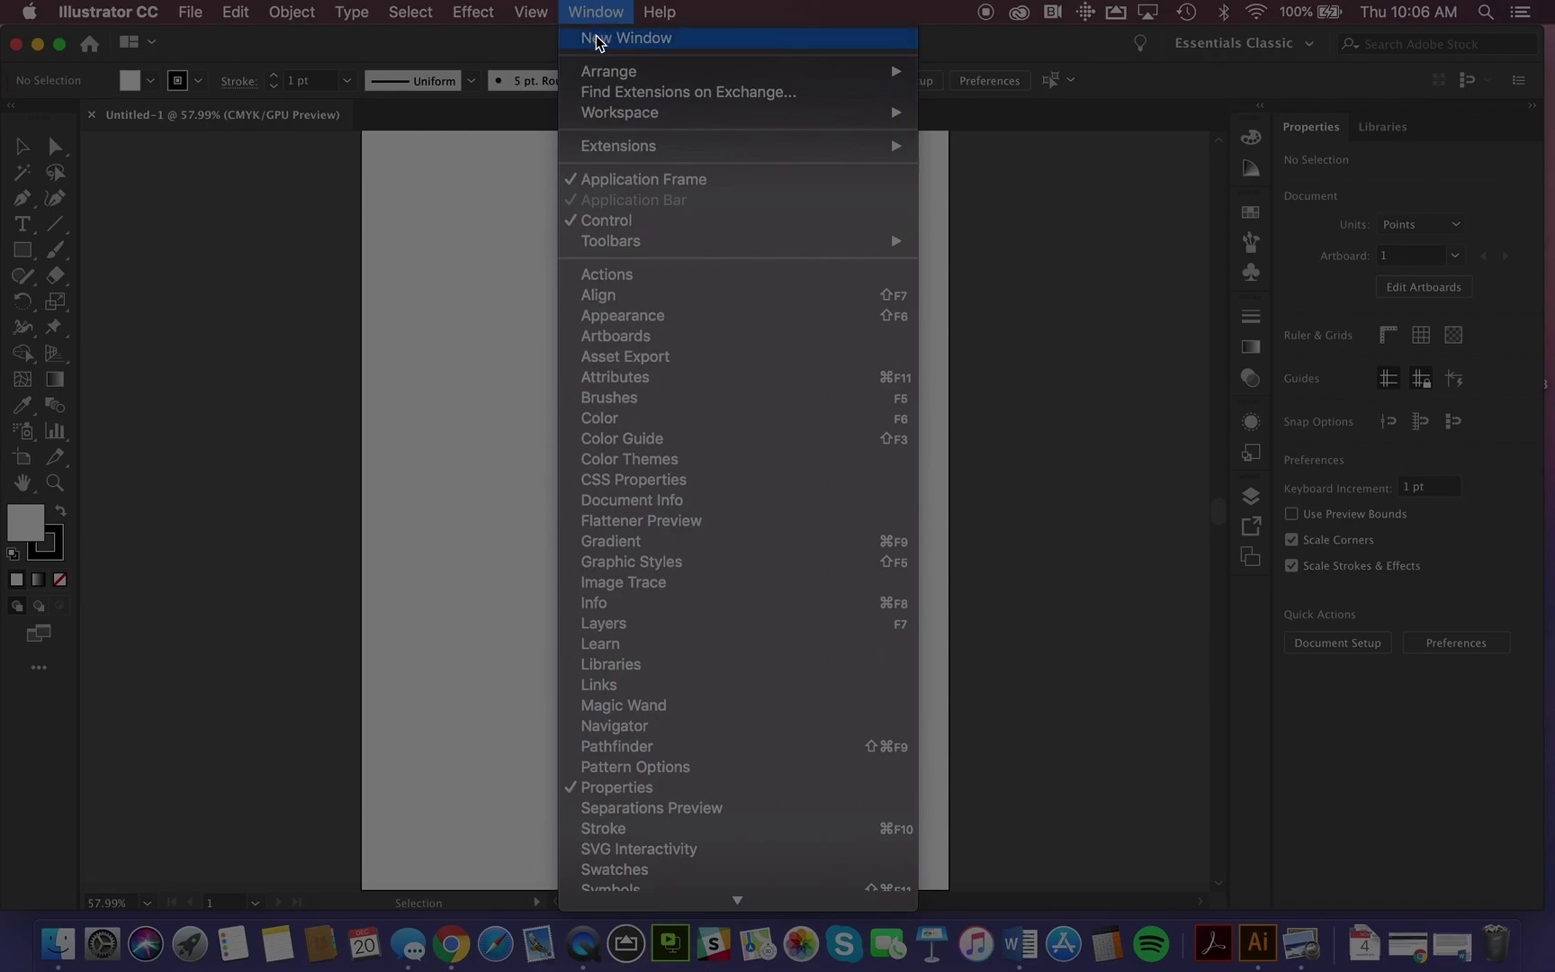
pyautogui.moveTo(599, 112)
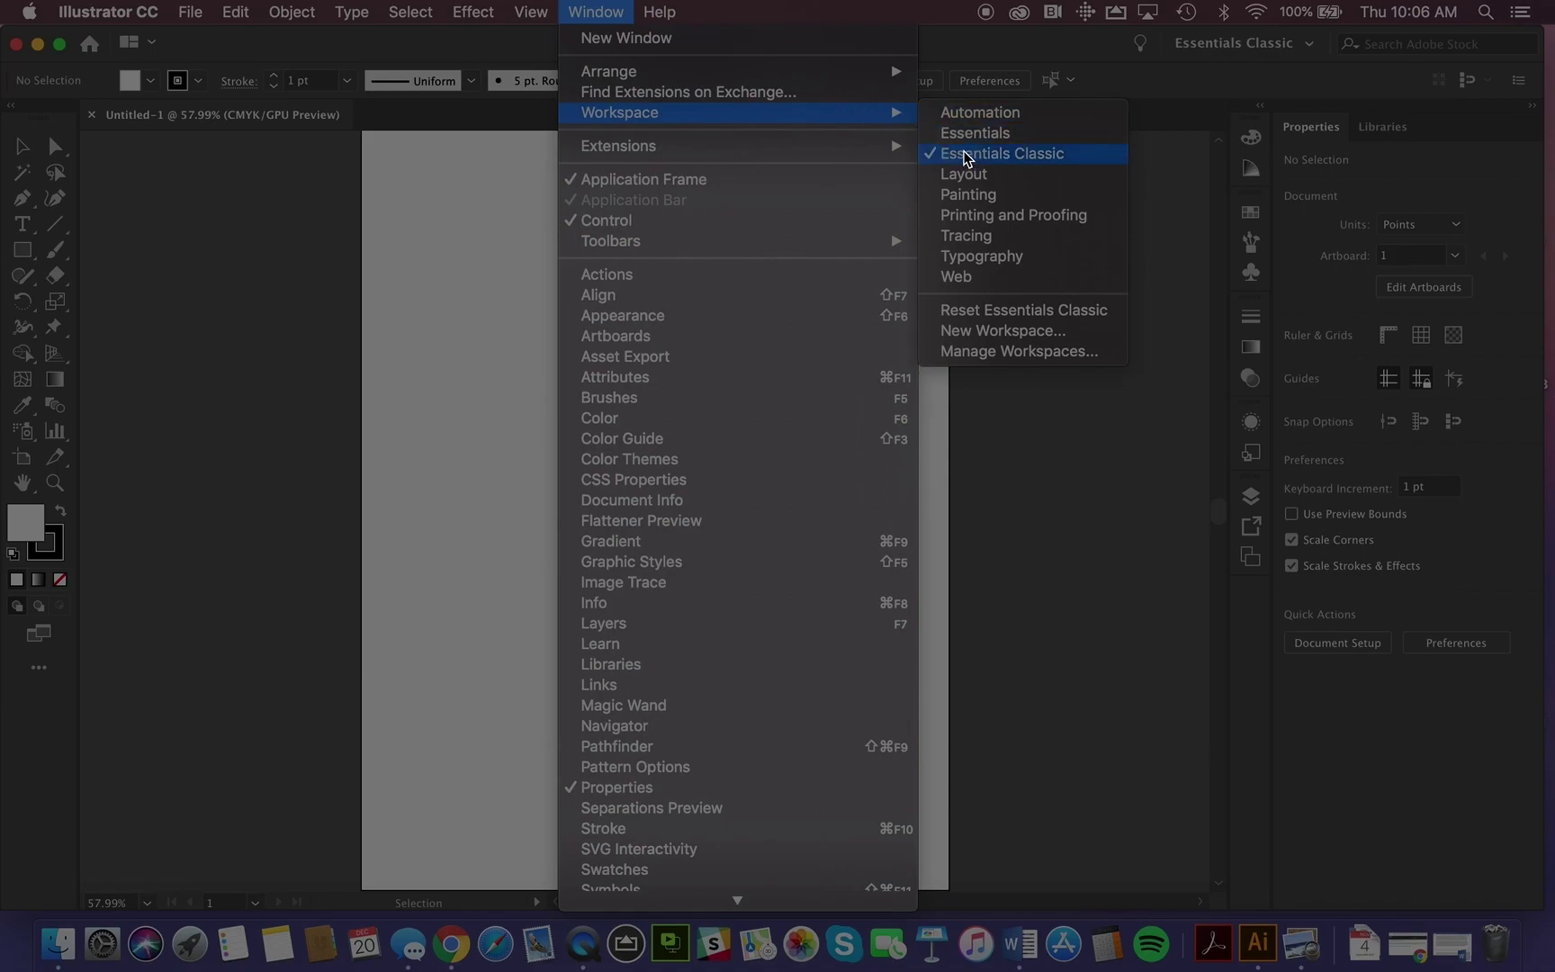
pyautogui.click(965, 155)
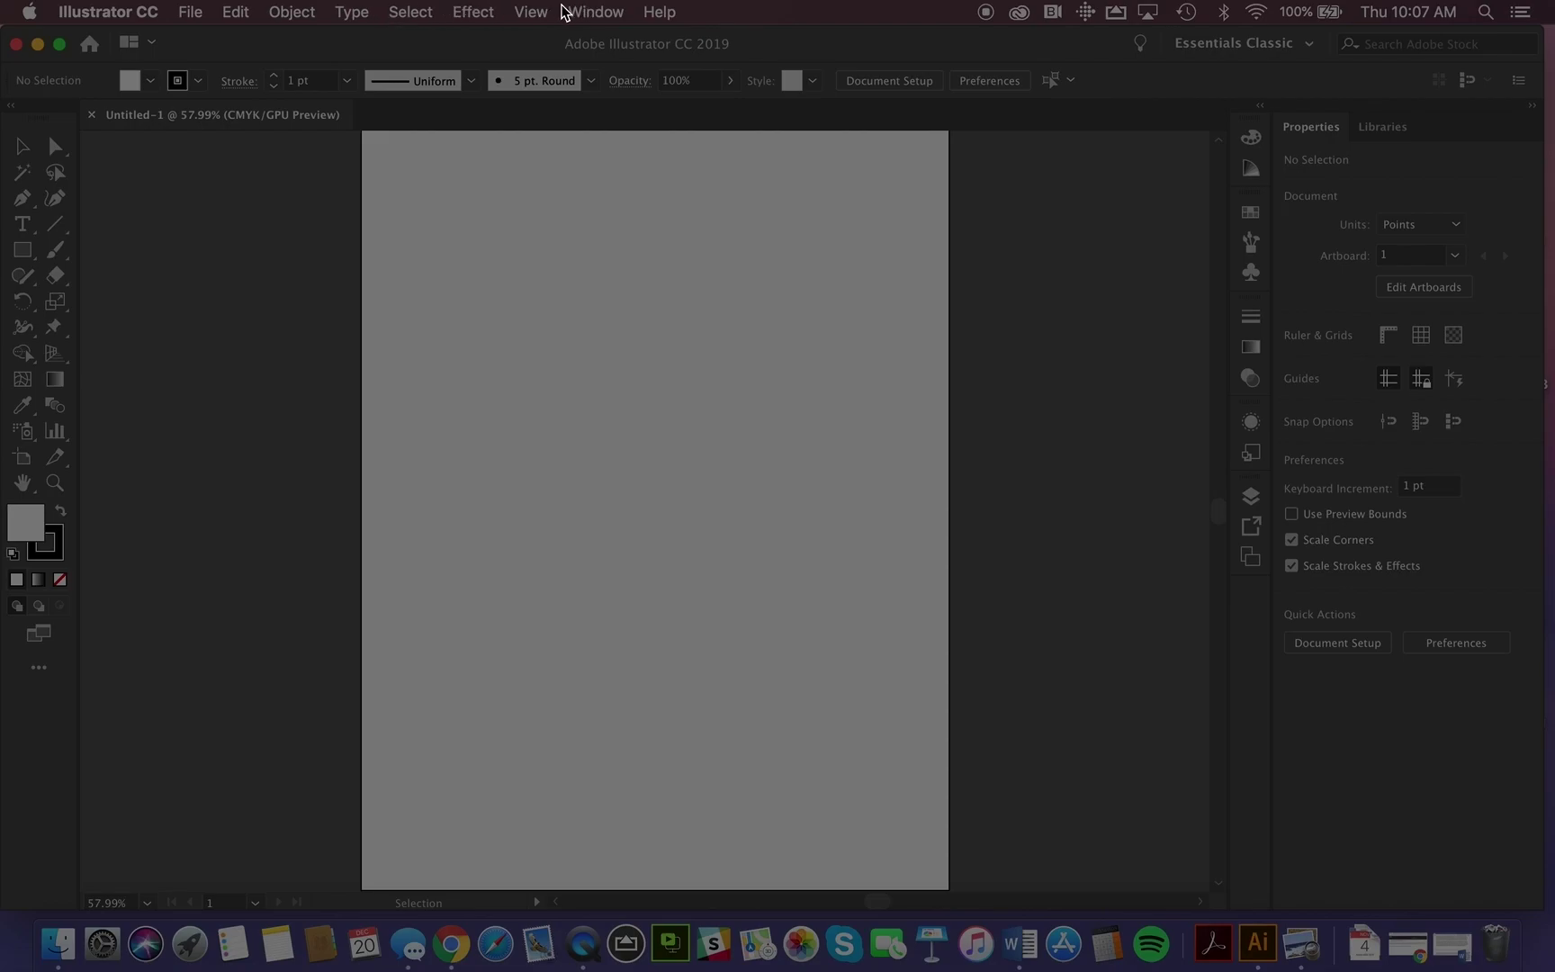
pyautogui.click(192, 14)
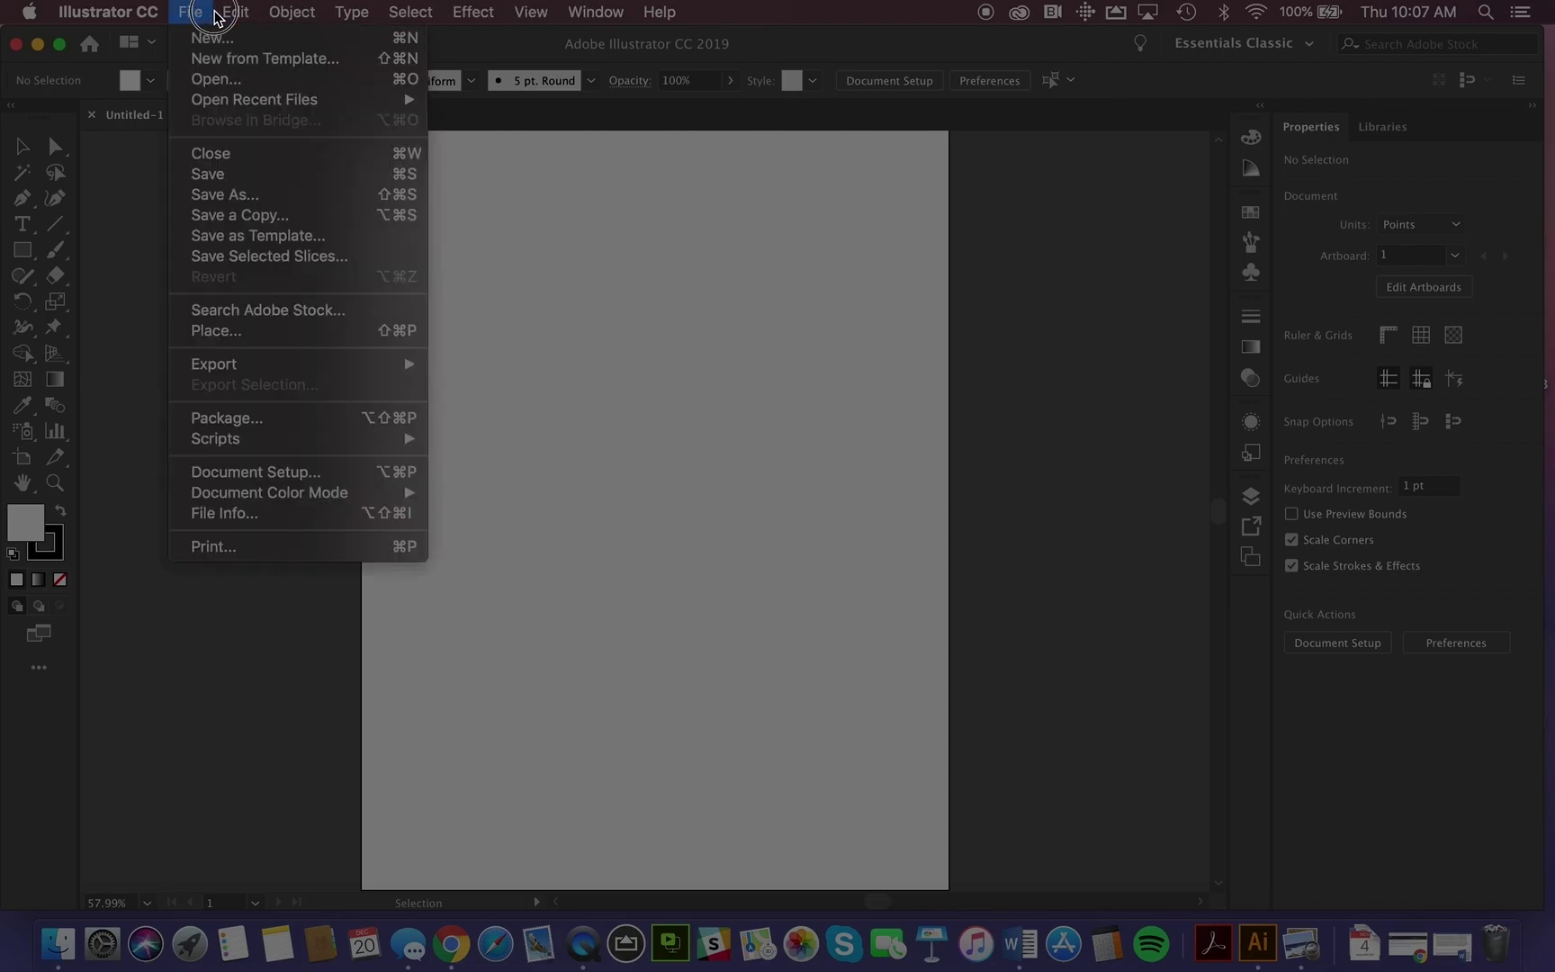
pyautogui.moveTo(349, 12)
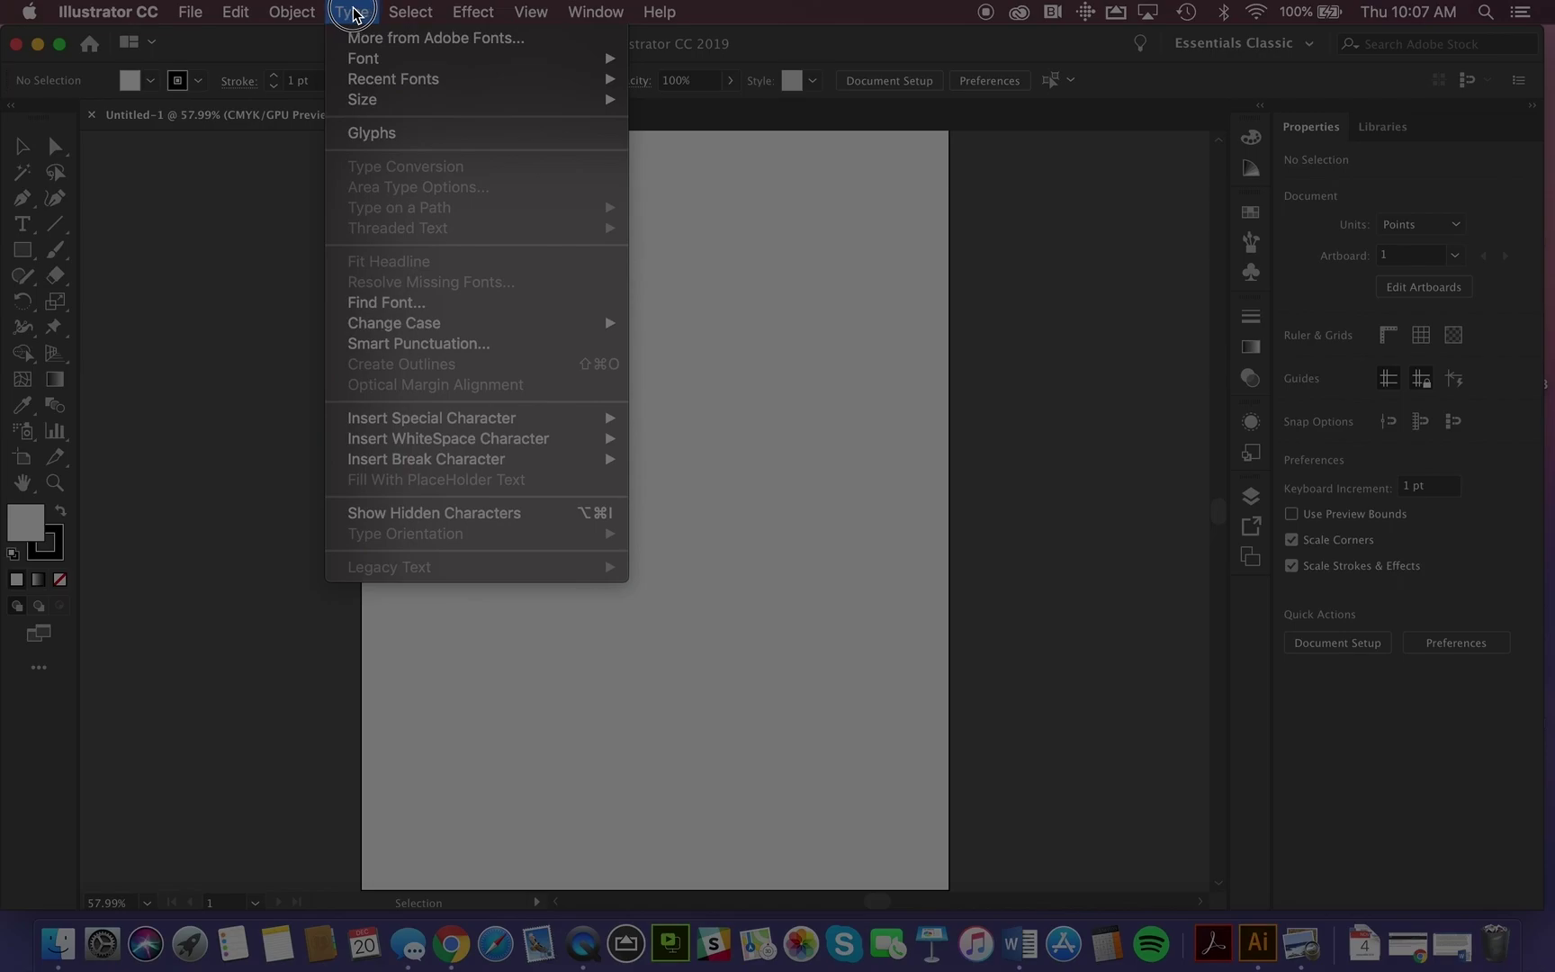
pyautogui.moveTo(362, 60)
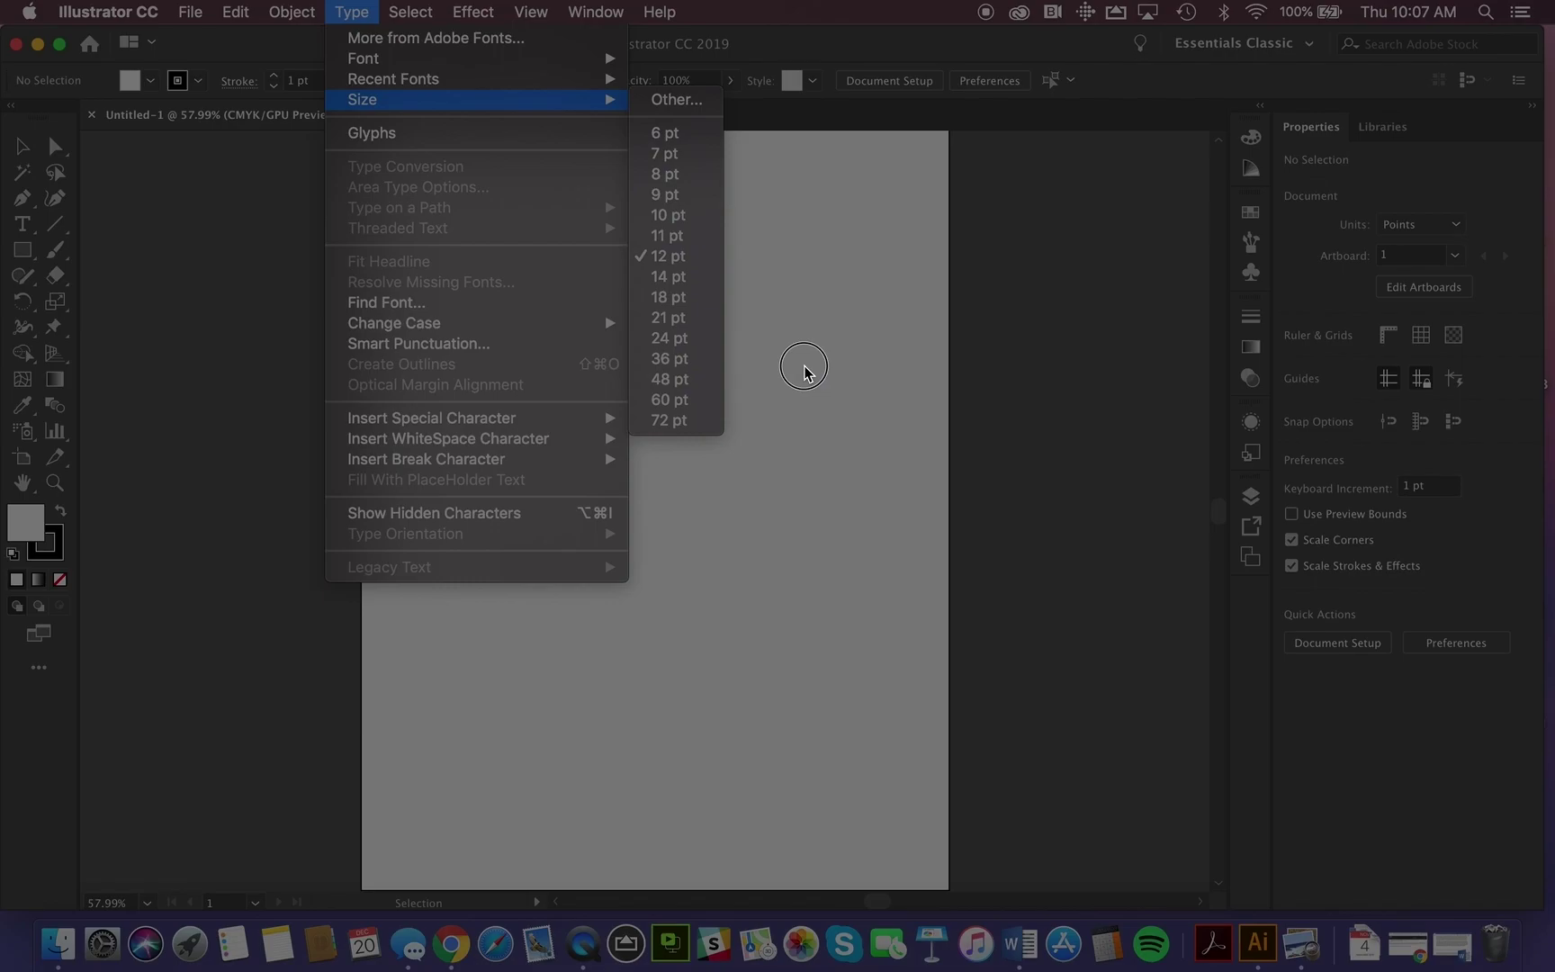
pyautogui.click(937, 353)
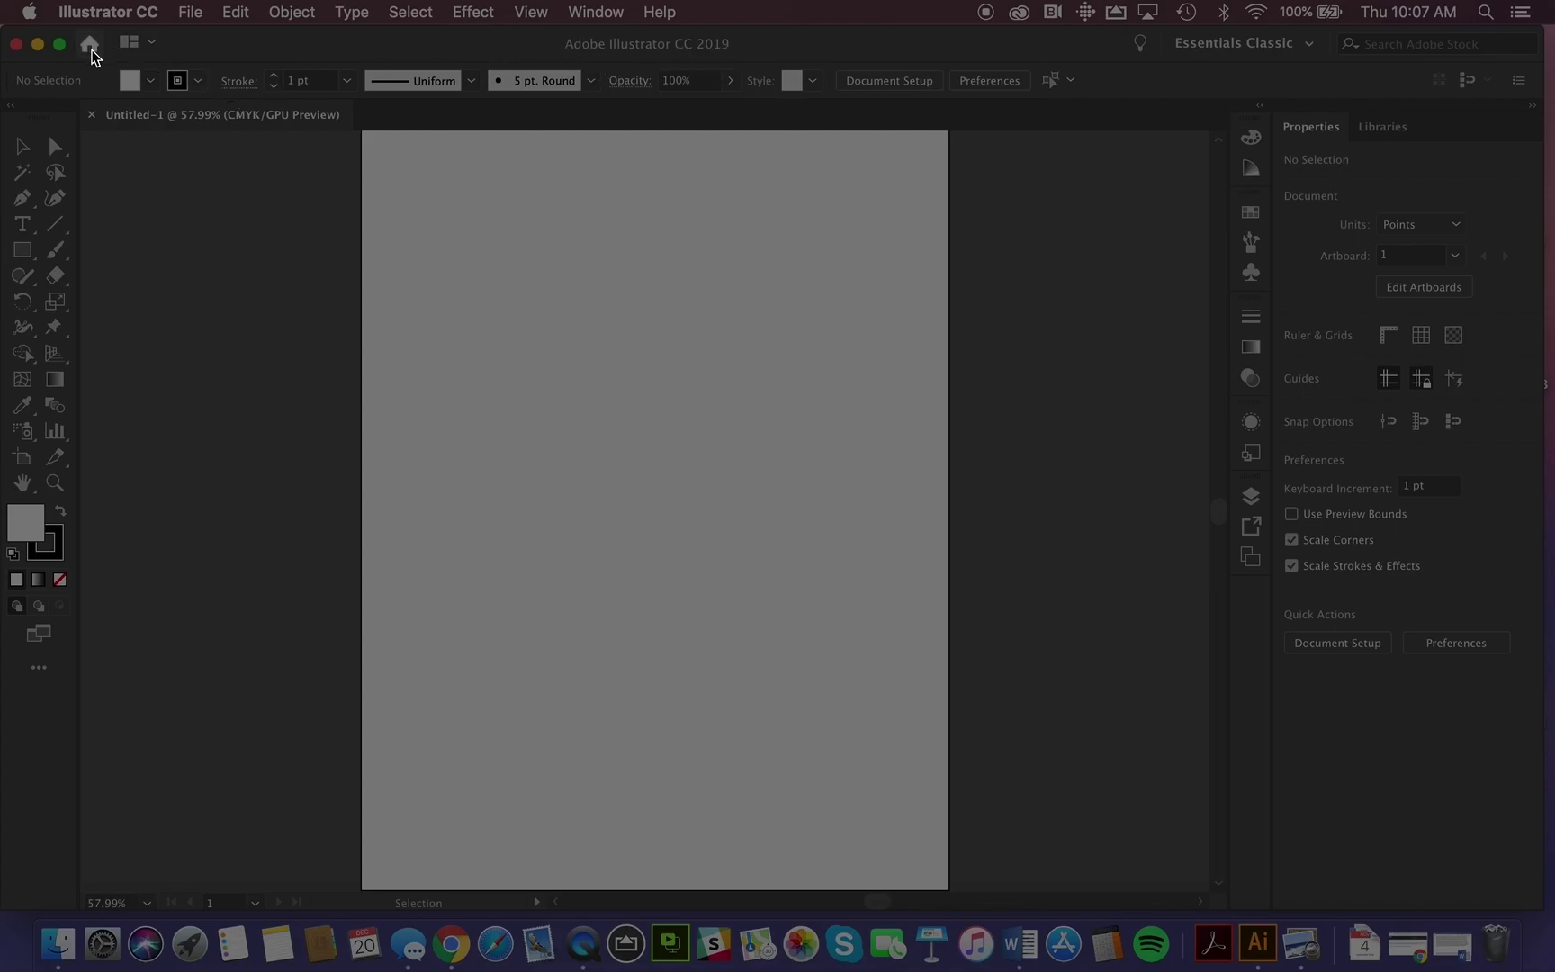
pyautogui.click(153, 45)
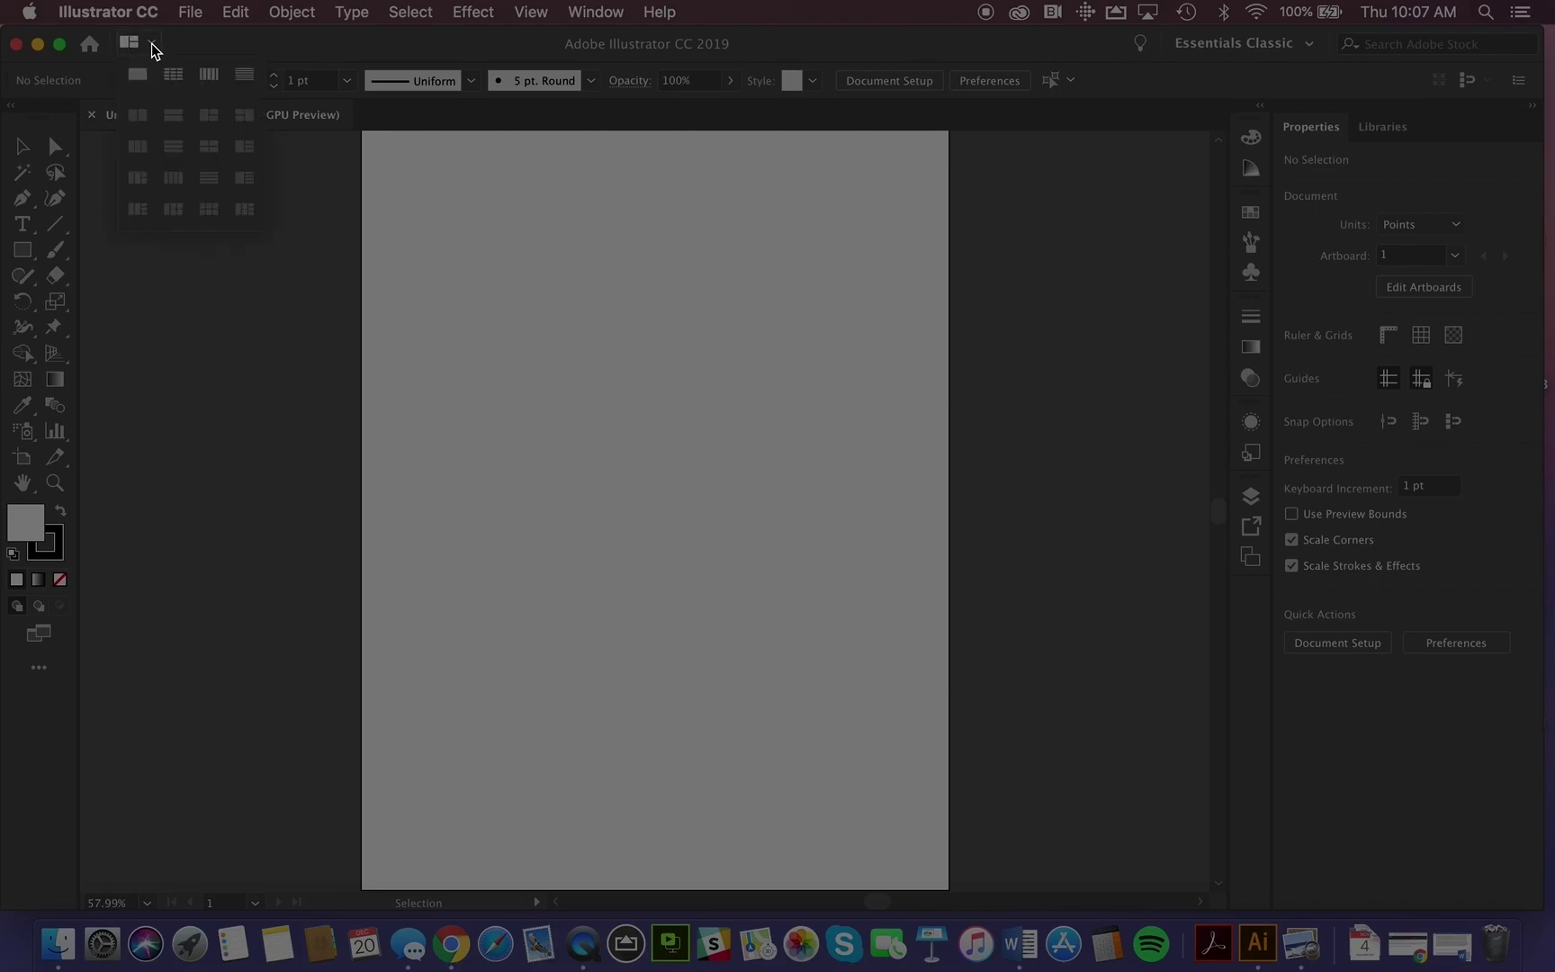
pyautogui.click(328, 169)
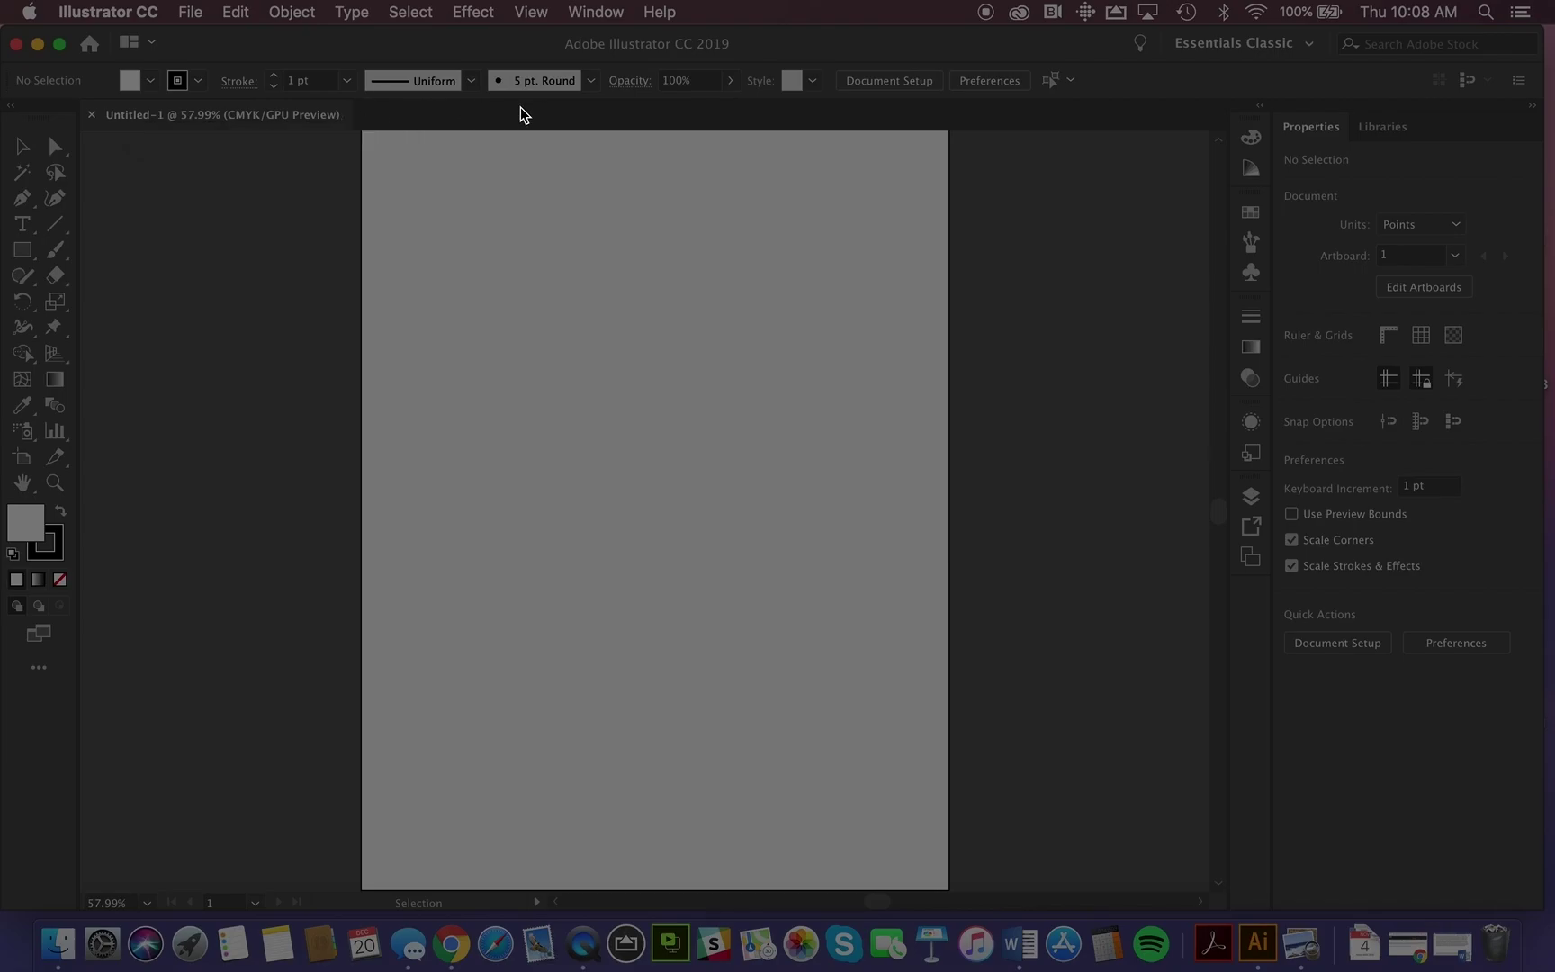
pyautogui.click(152, 45)
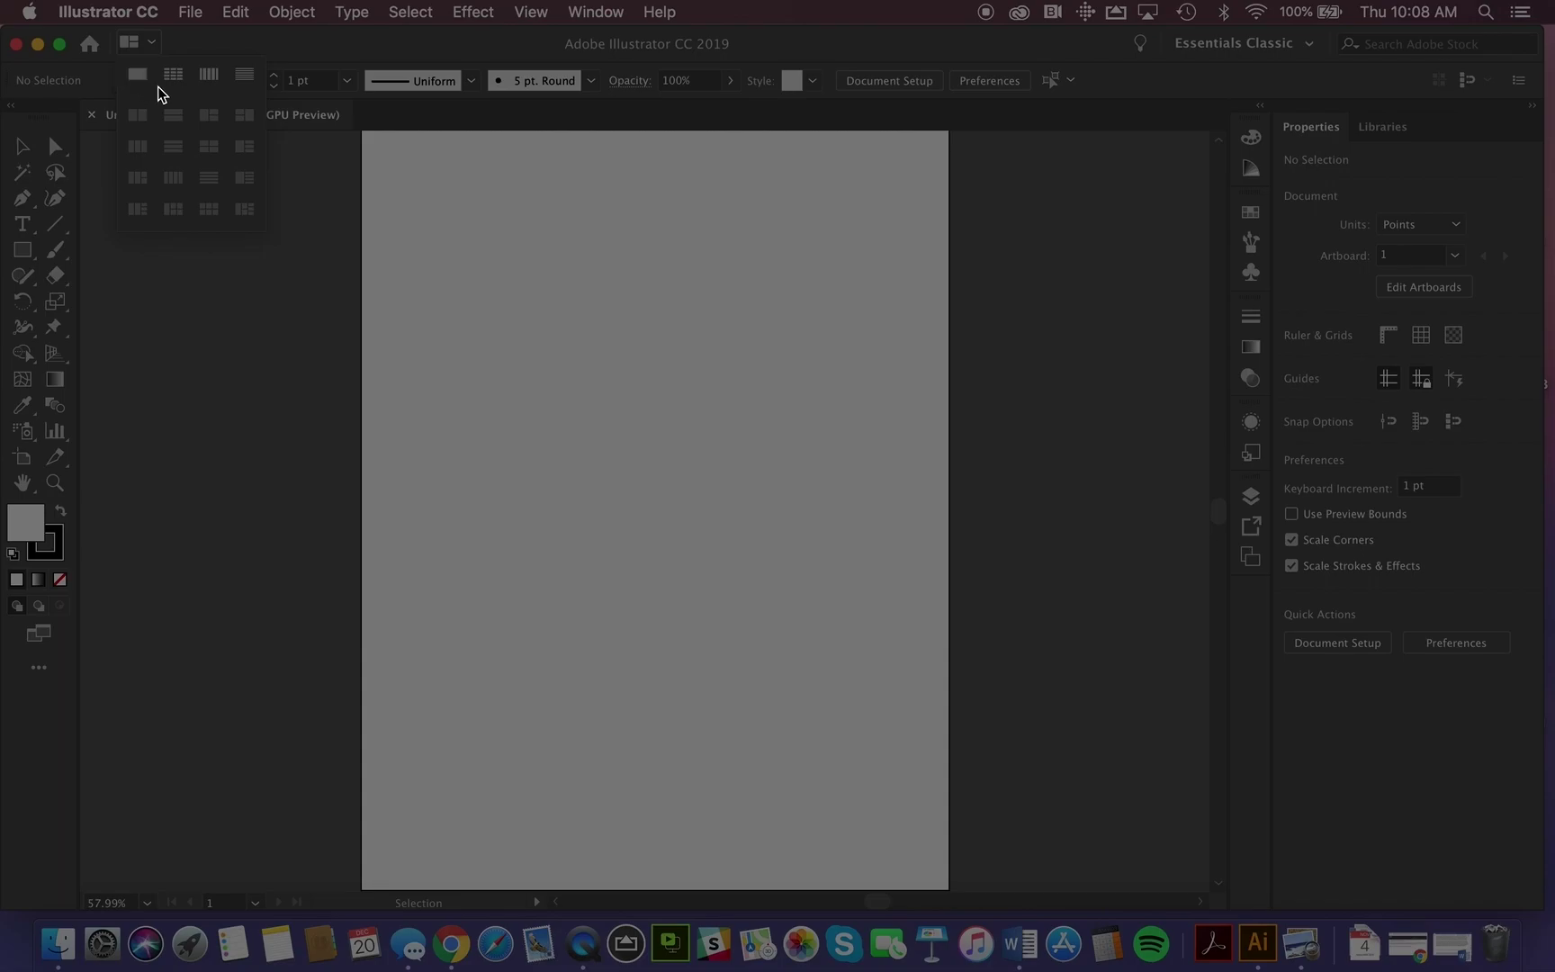
pyautogui.click(382, 174)
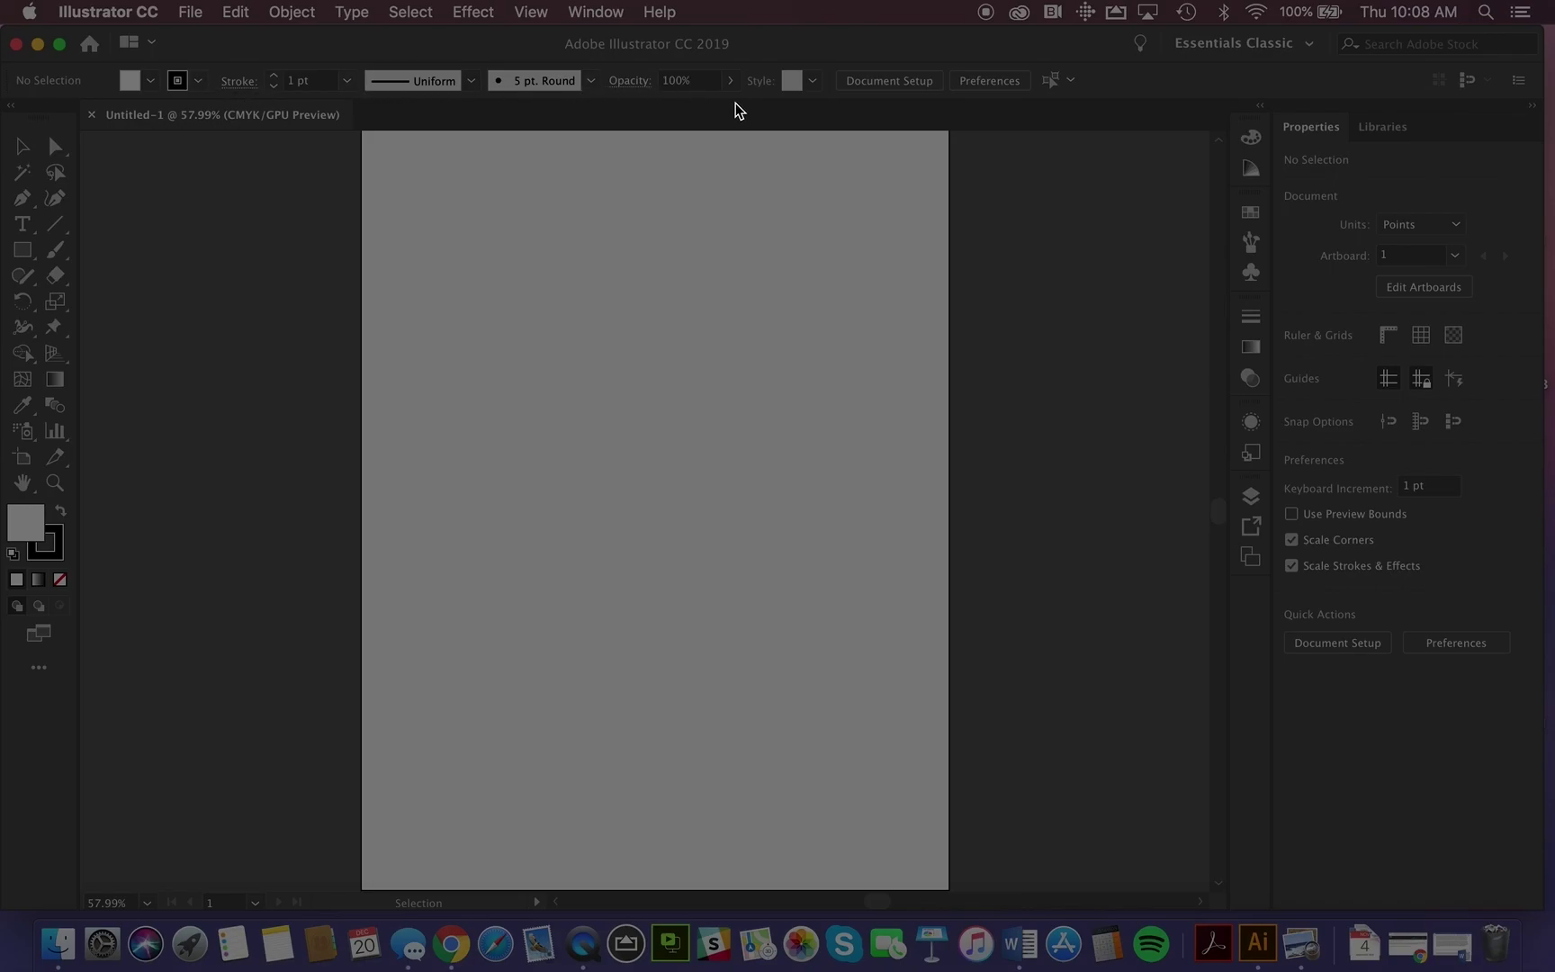
# Select the Type tool with Align Left paragraph alignment, then switch to the Pen tool
pyautogui.click(24, 228)
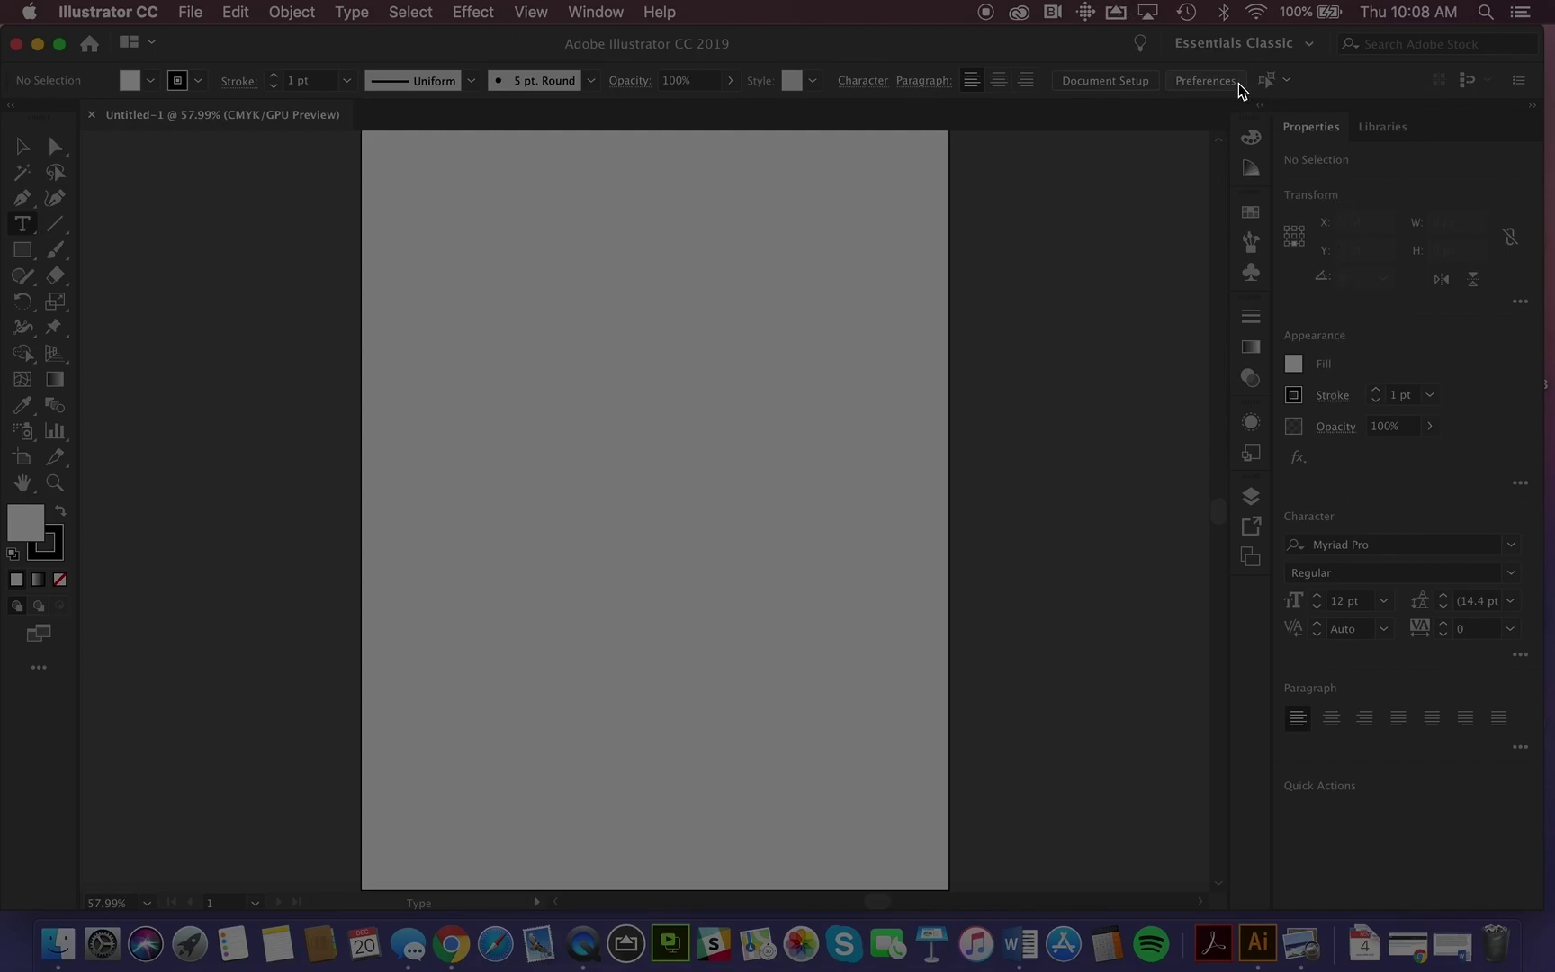
pyautogui.click(971, 82)
pyautogui.click(22, 201)
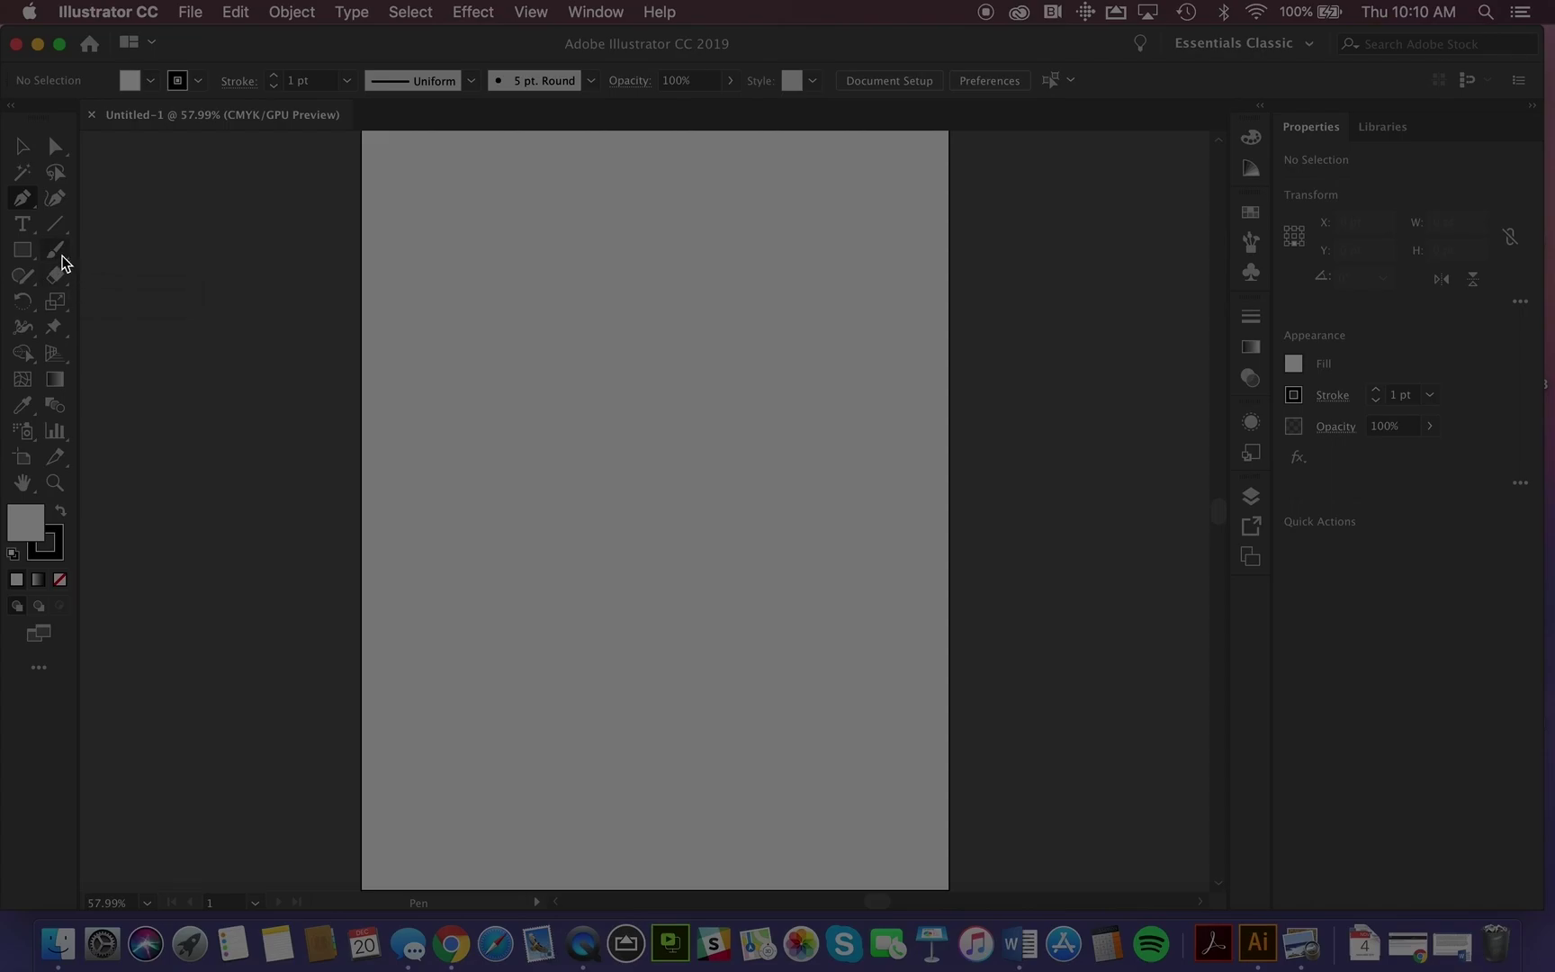
# Select the Paintbrush tool with the 5 pt. Round brush
pyautogui.click(62, 259)
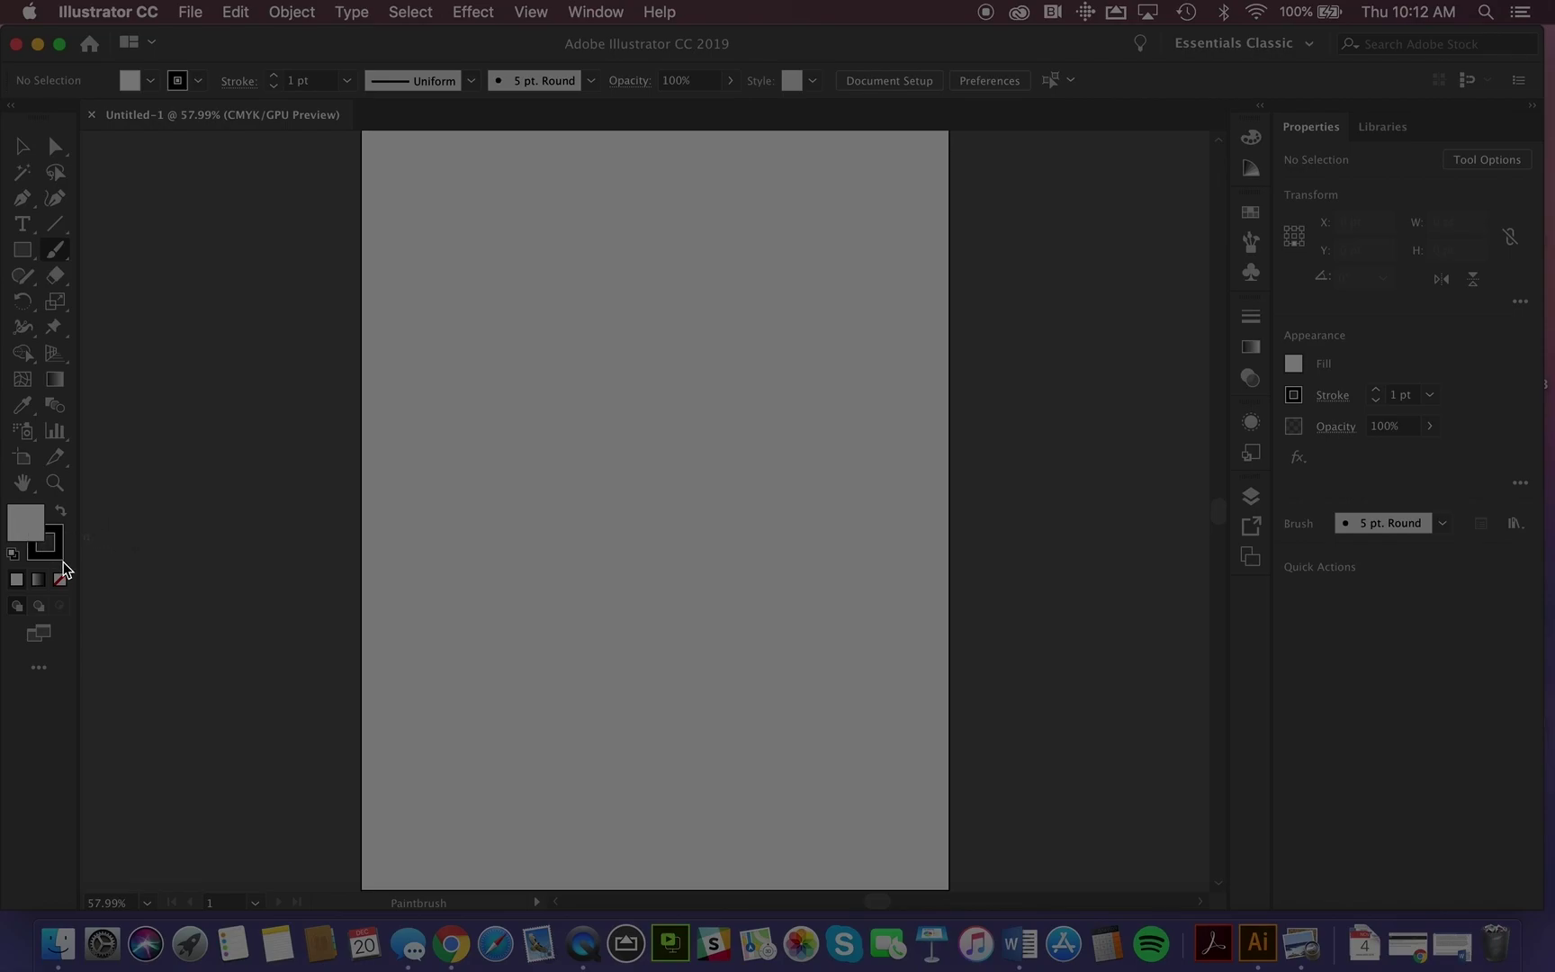
# Alternate the toolbar Fill and Stroke swatches, showing the Color panel, ending with Stroke active
pyautogui.click(28, 519)
pyautogui.click(63, 538)
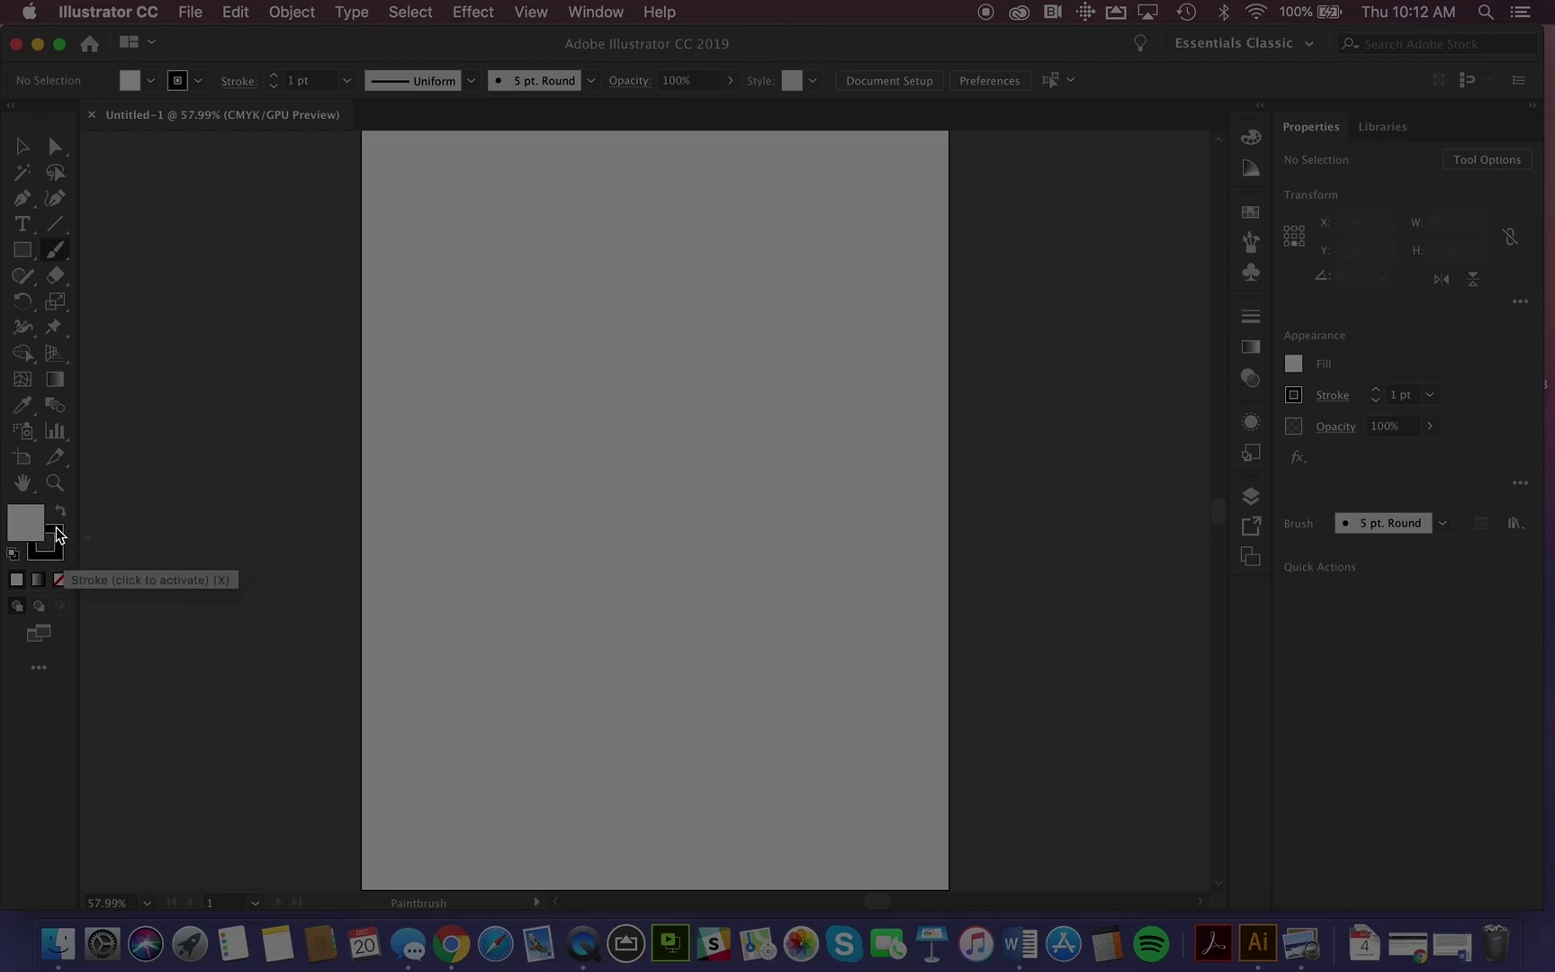
pyautogui.click(57, 540)
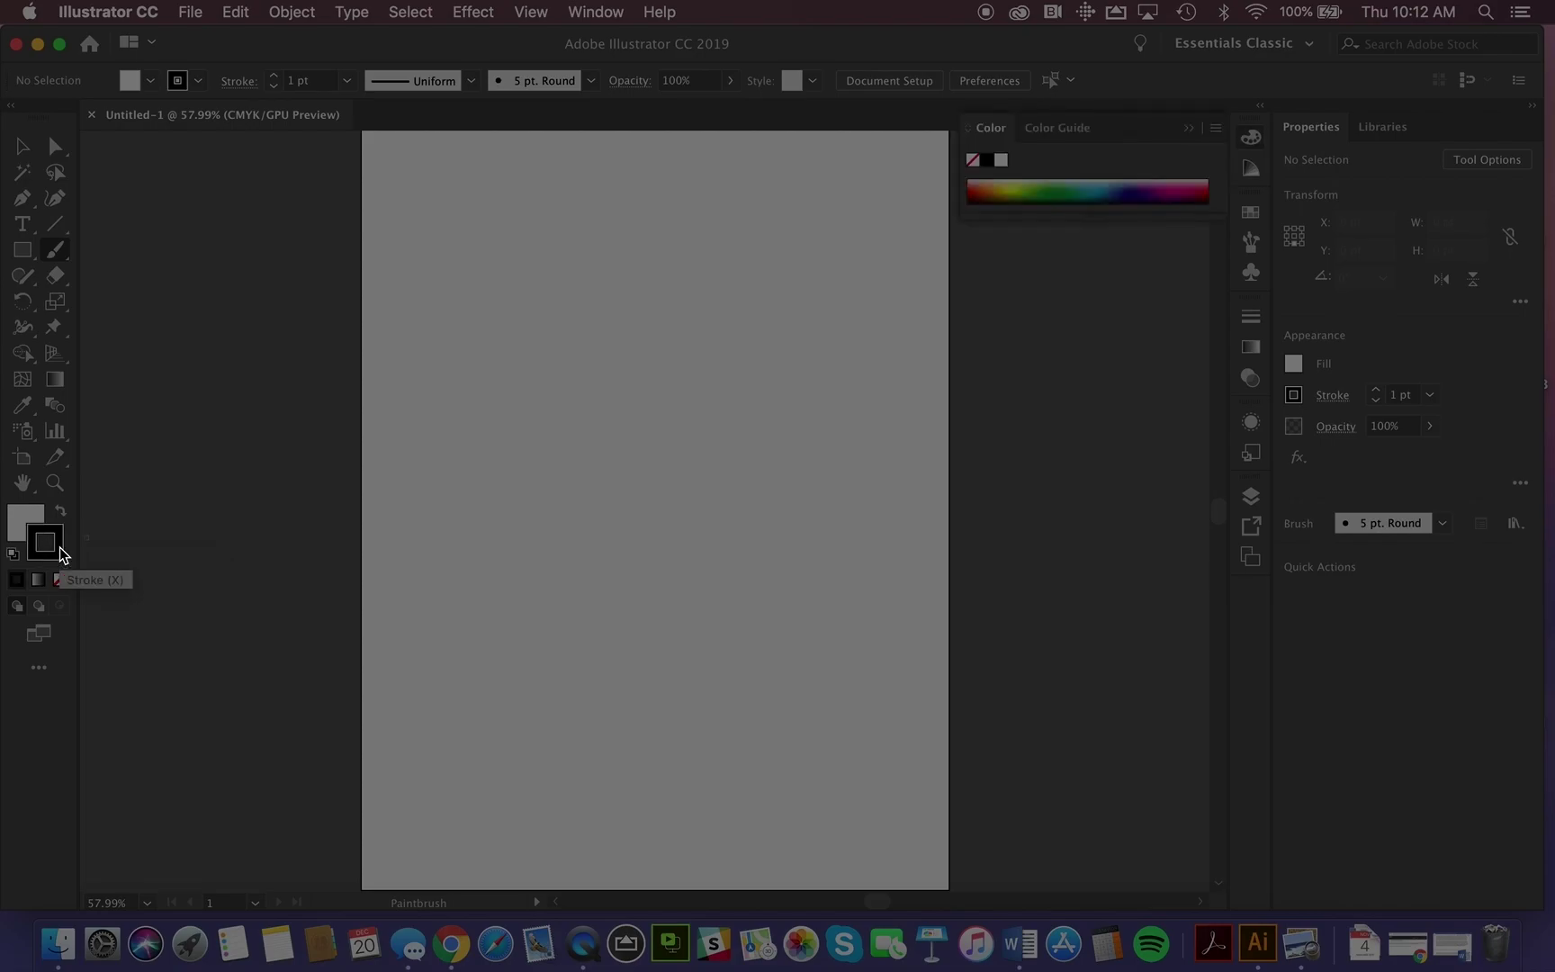
pyautogui.click(25, 521)
pyautogui.click(56, 553)
pyautogui.click(24, 524)
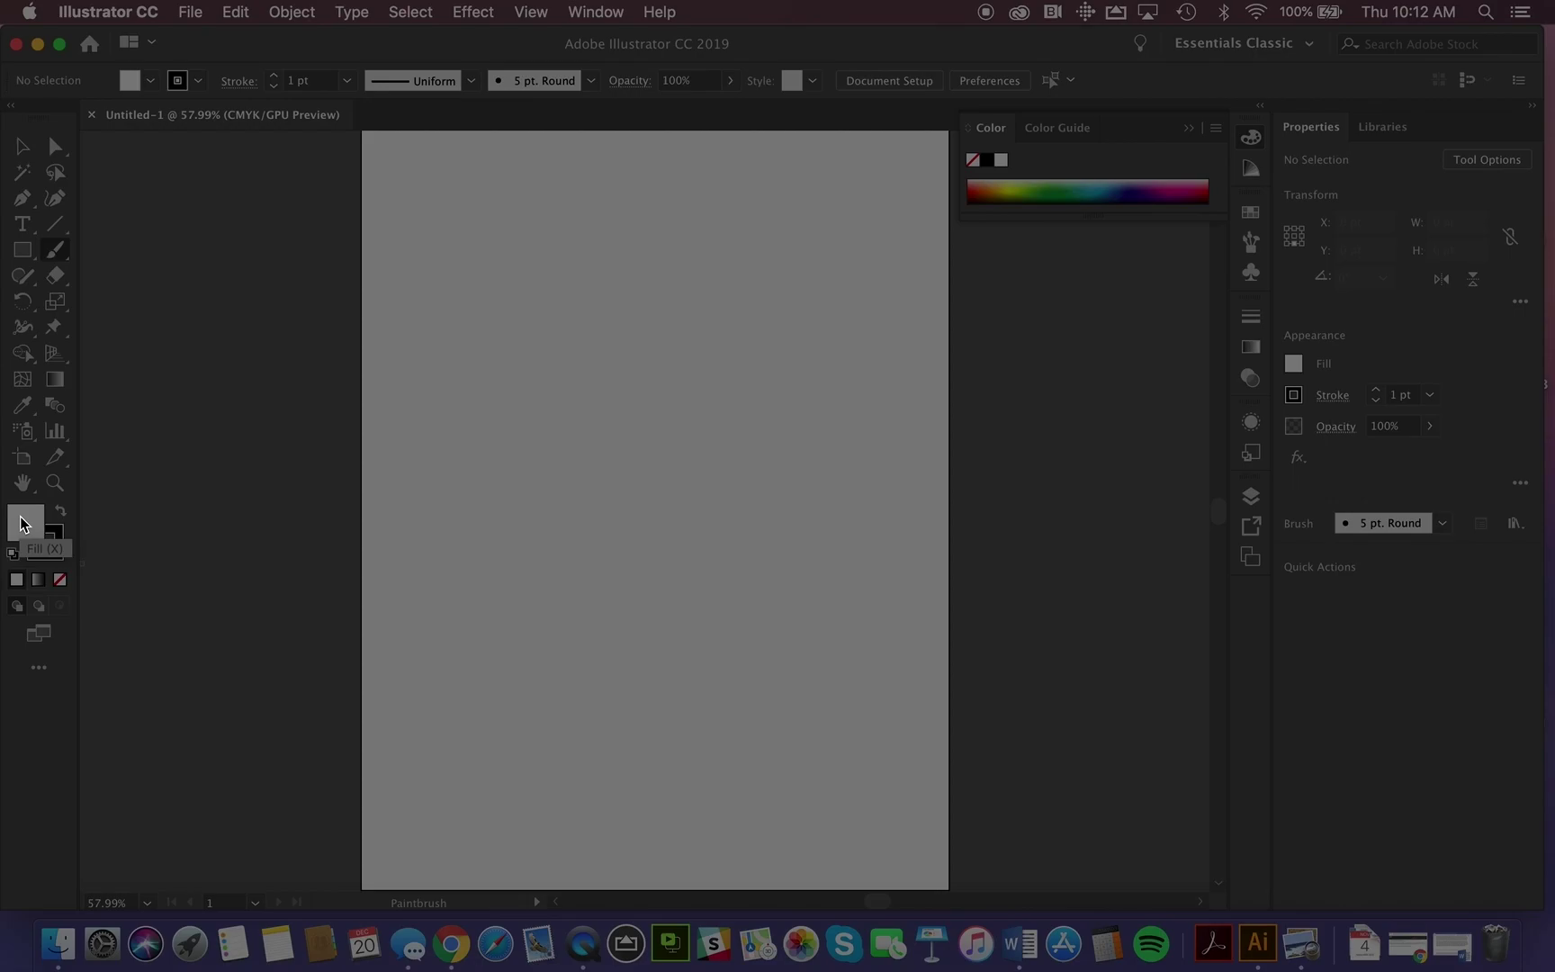
pyautogui.click(56, 551)
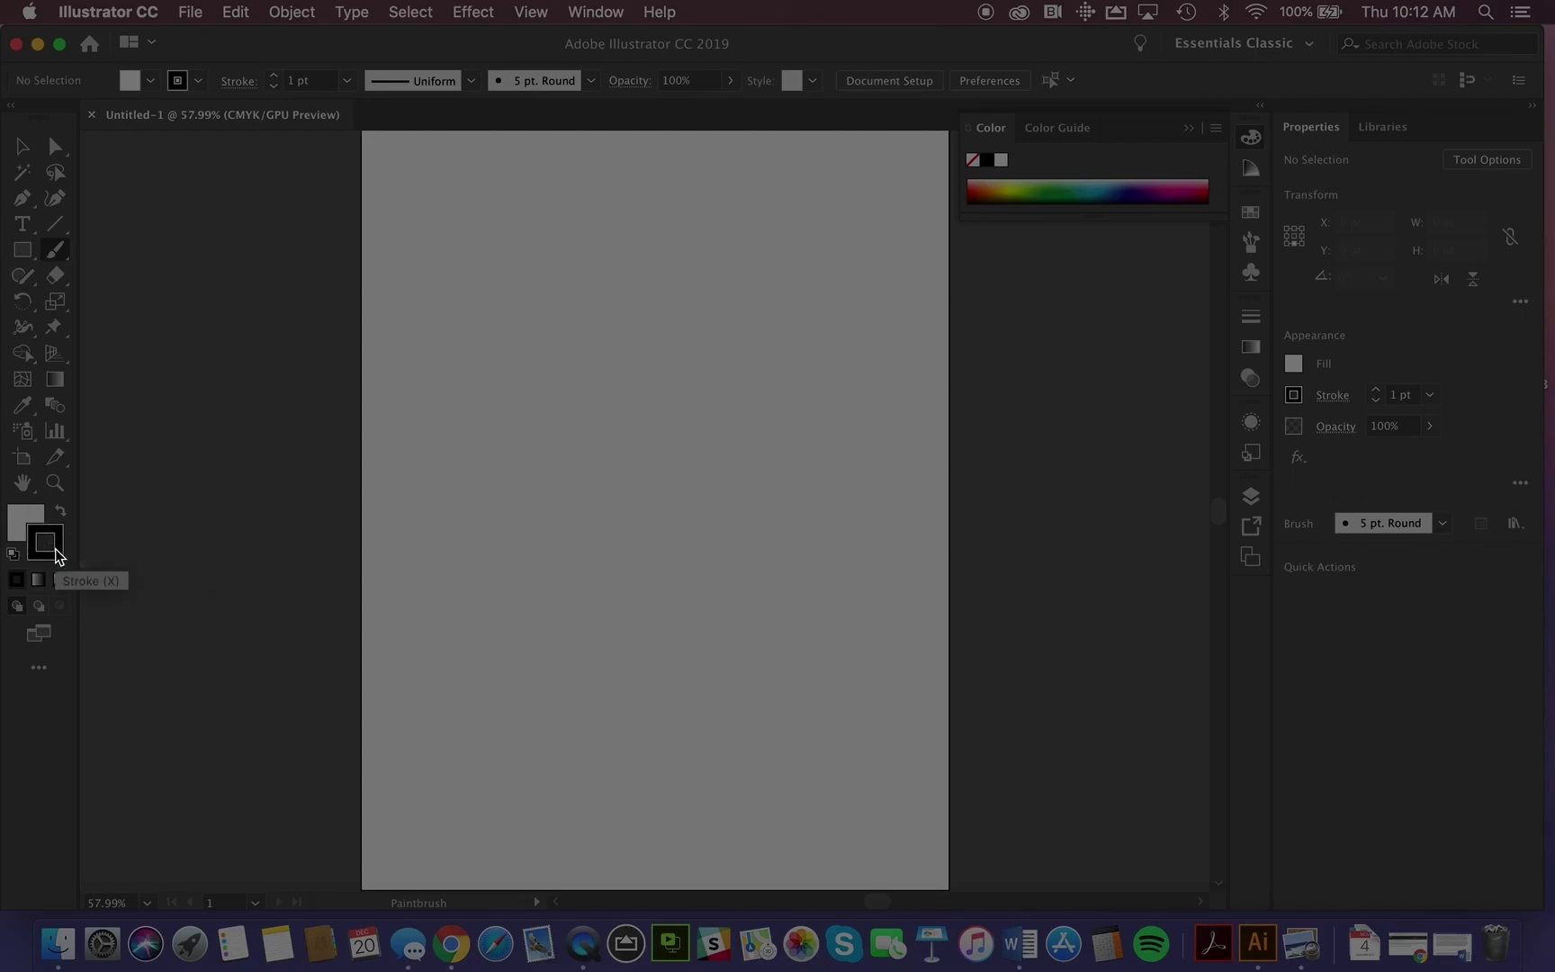
pyautogui.click(28, 526)
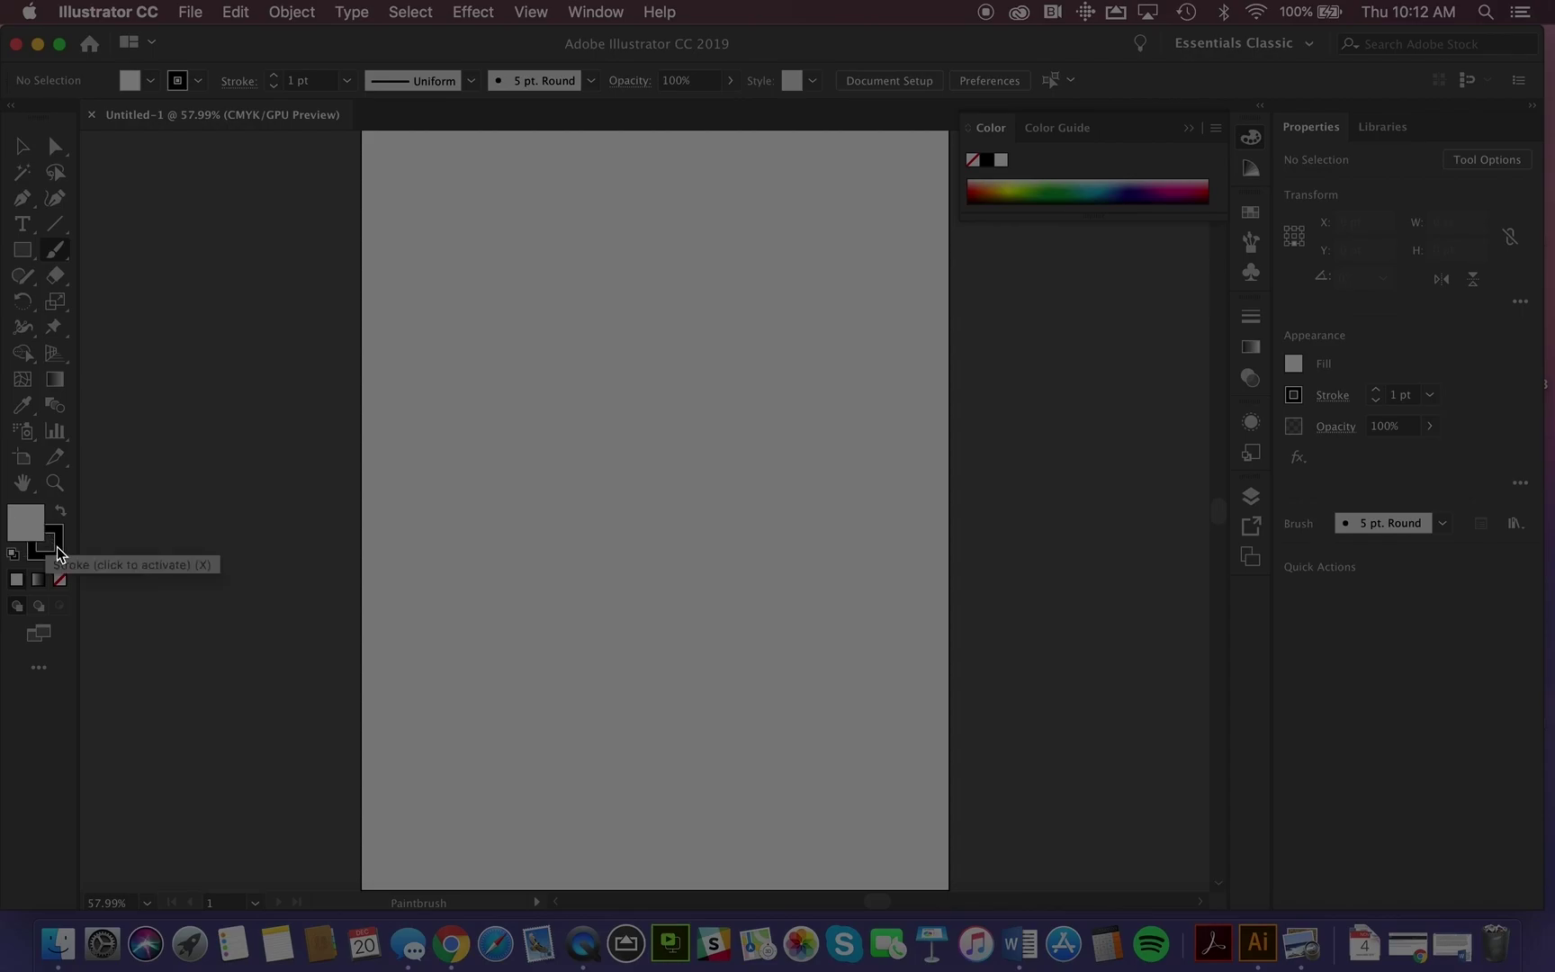
pyautogui.click(60, 552)
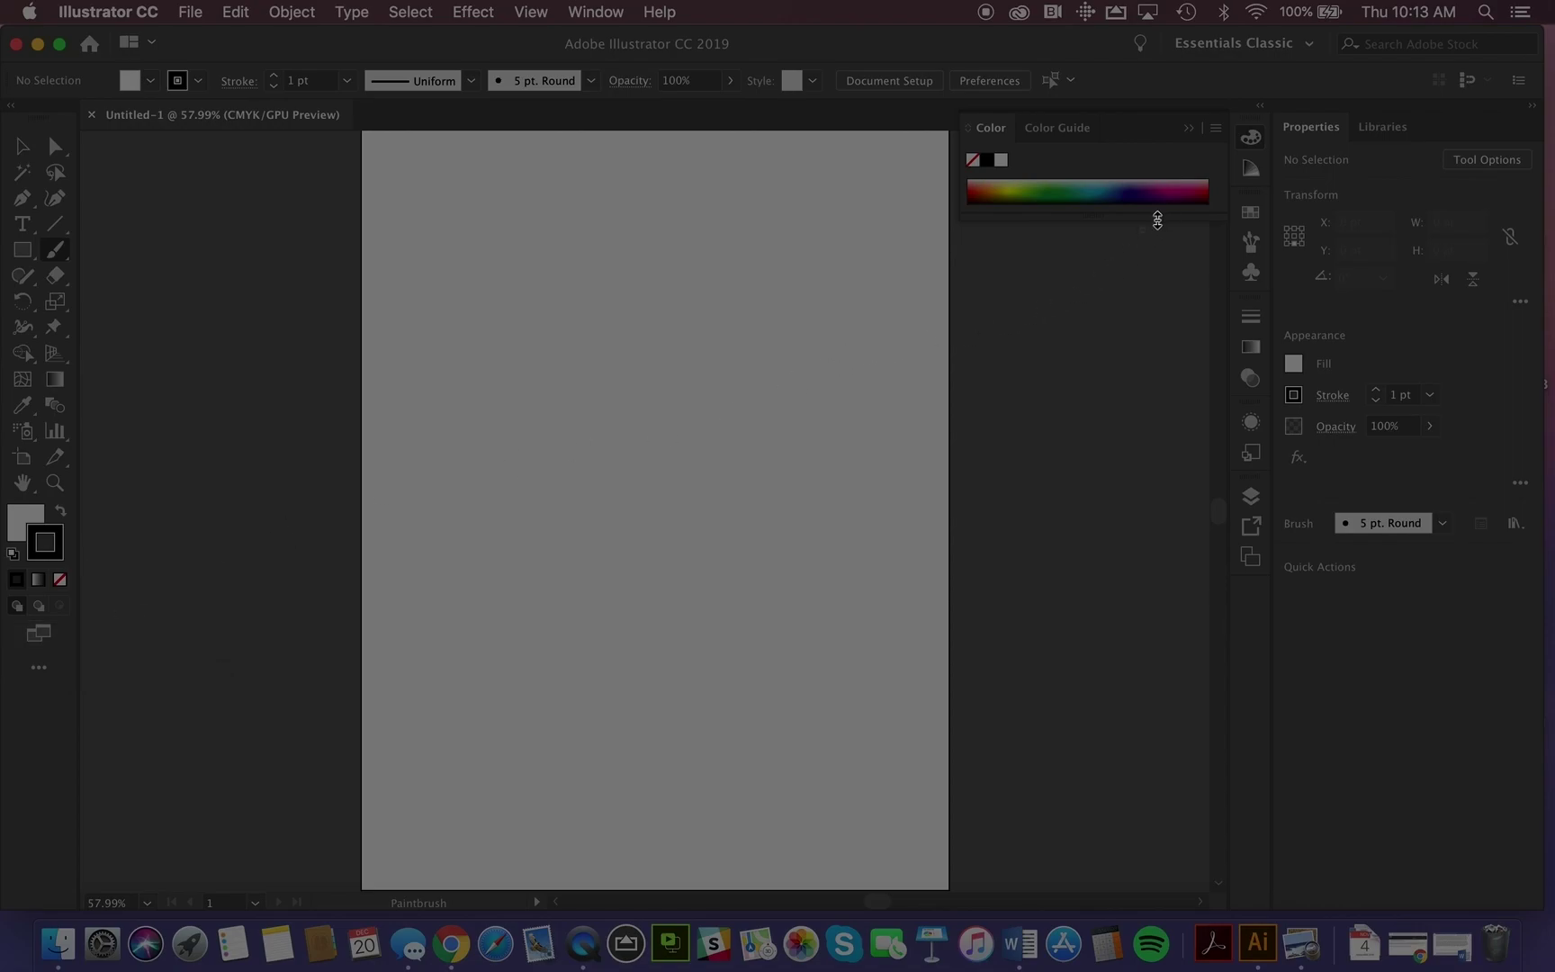
# Toggle the docked Color, Color Guide, Swatches and Brushes panels open and closed
pyautogui.click(1189, 129)
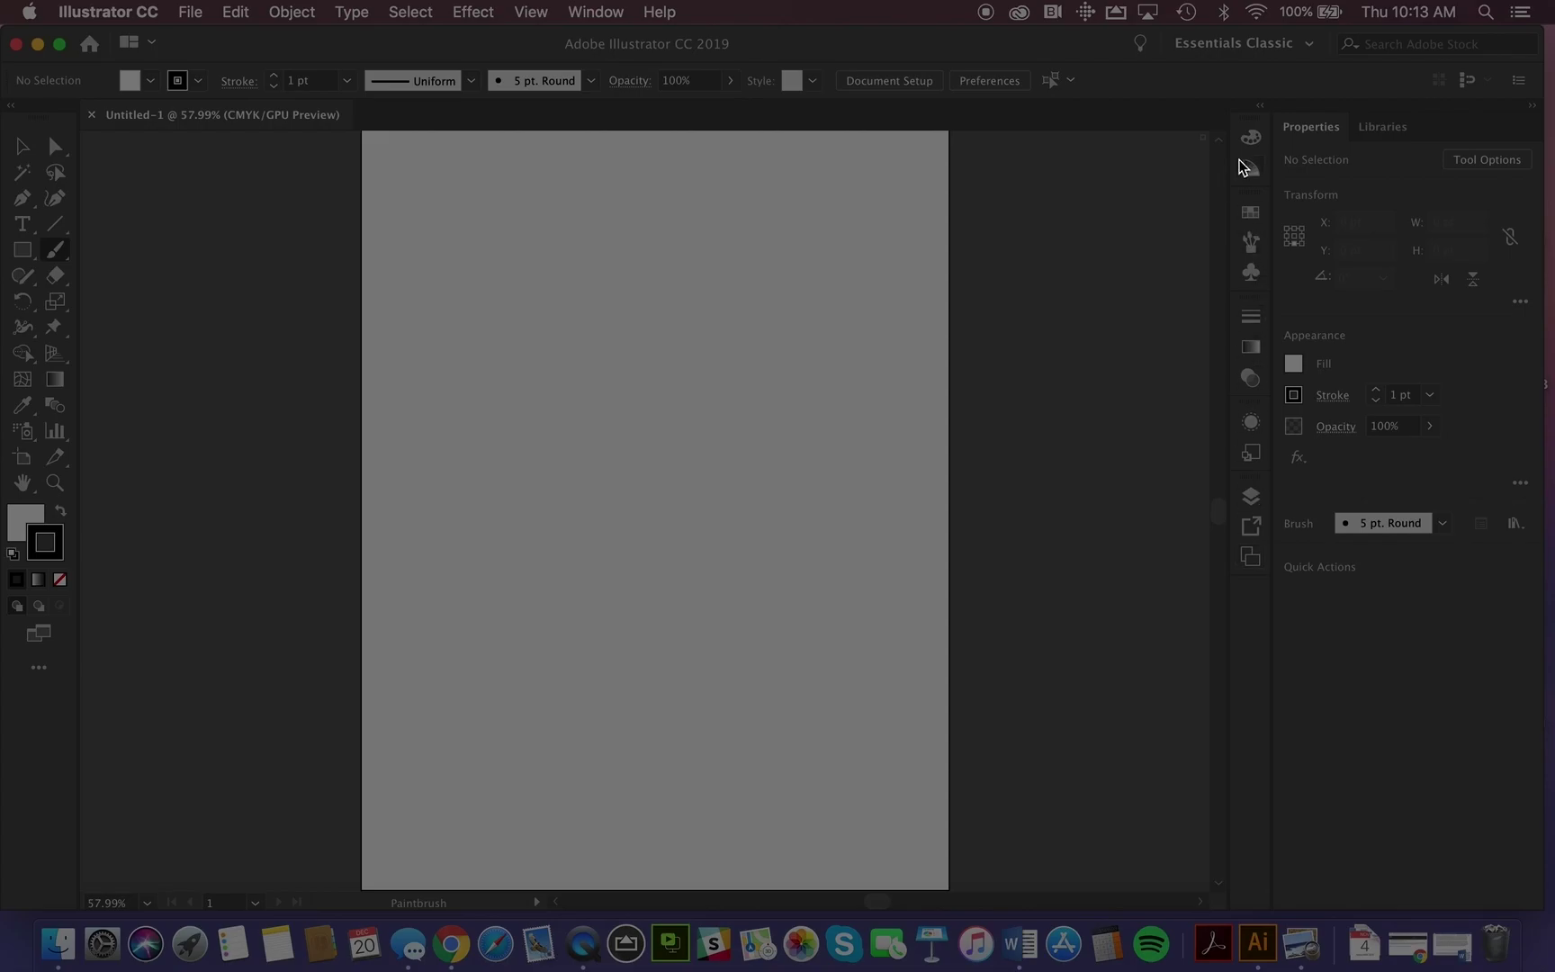
pyautogui.click(1251, 138)
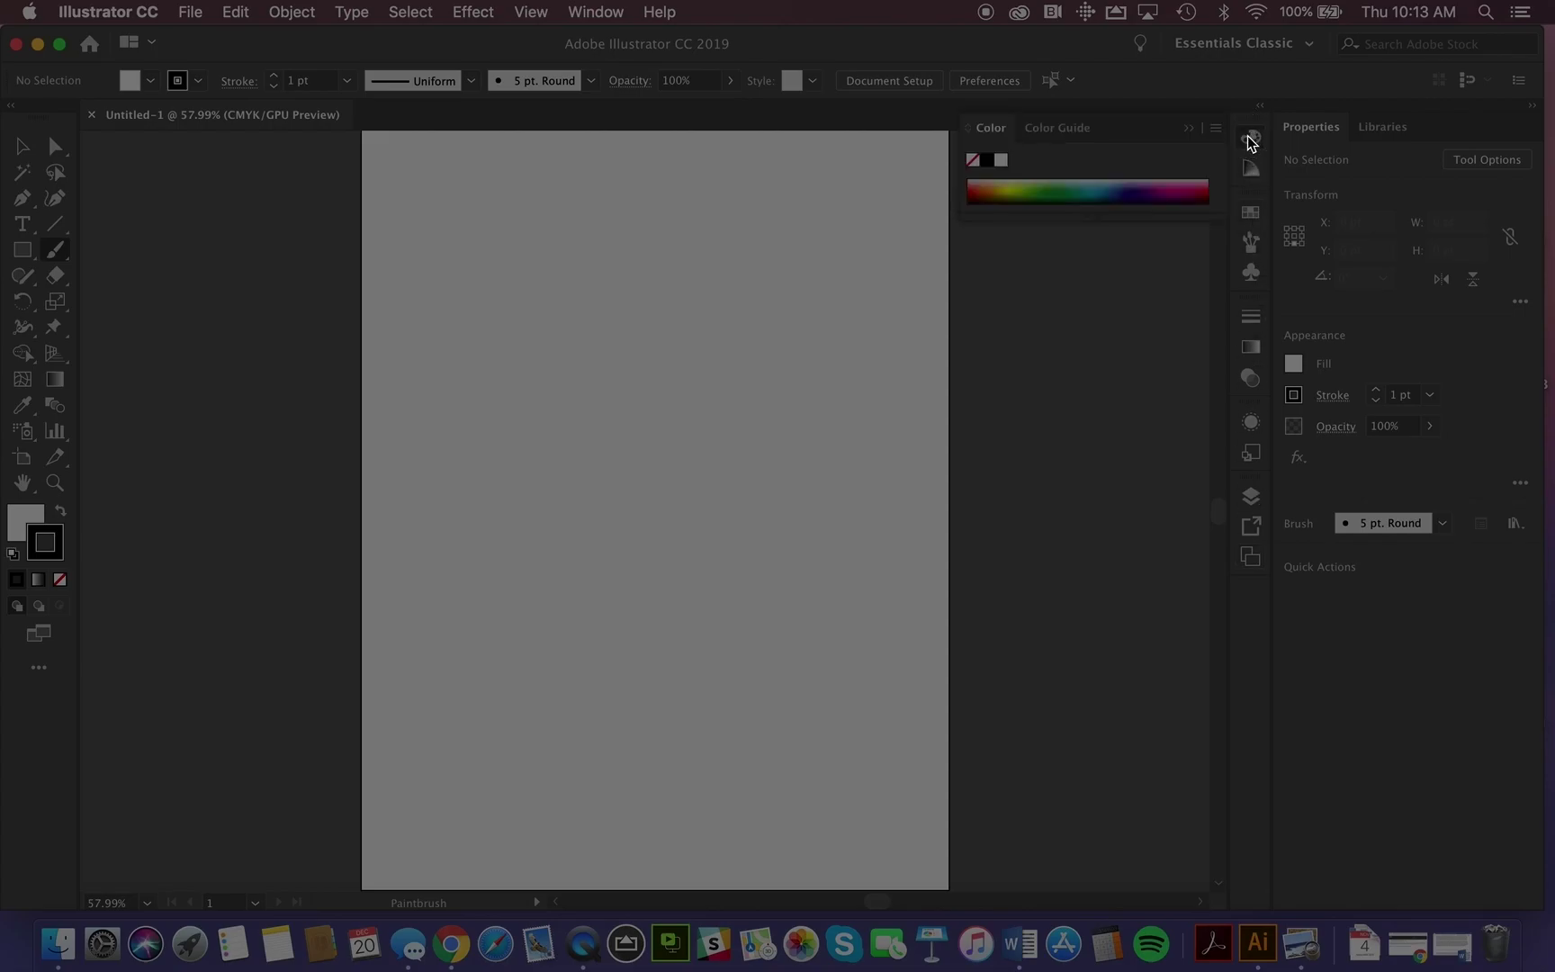
pyautogui.click(1251, 140)
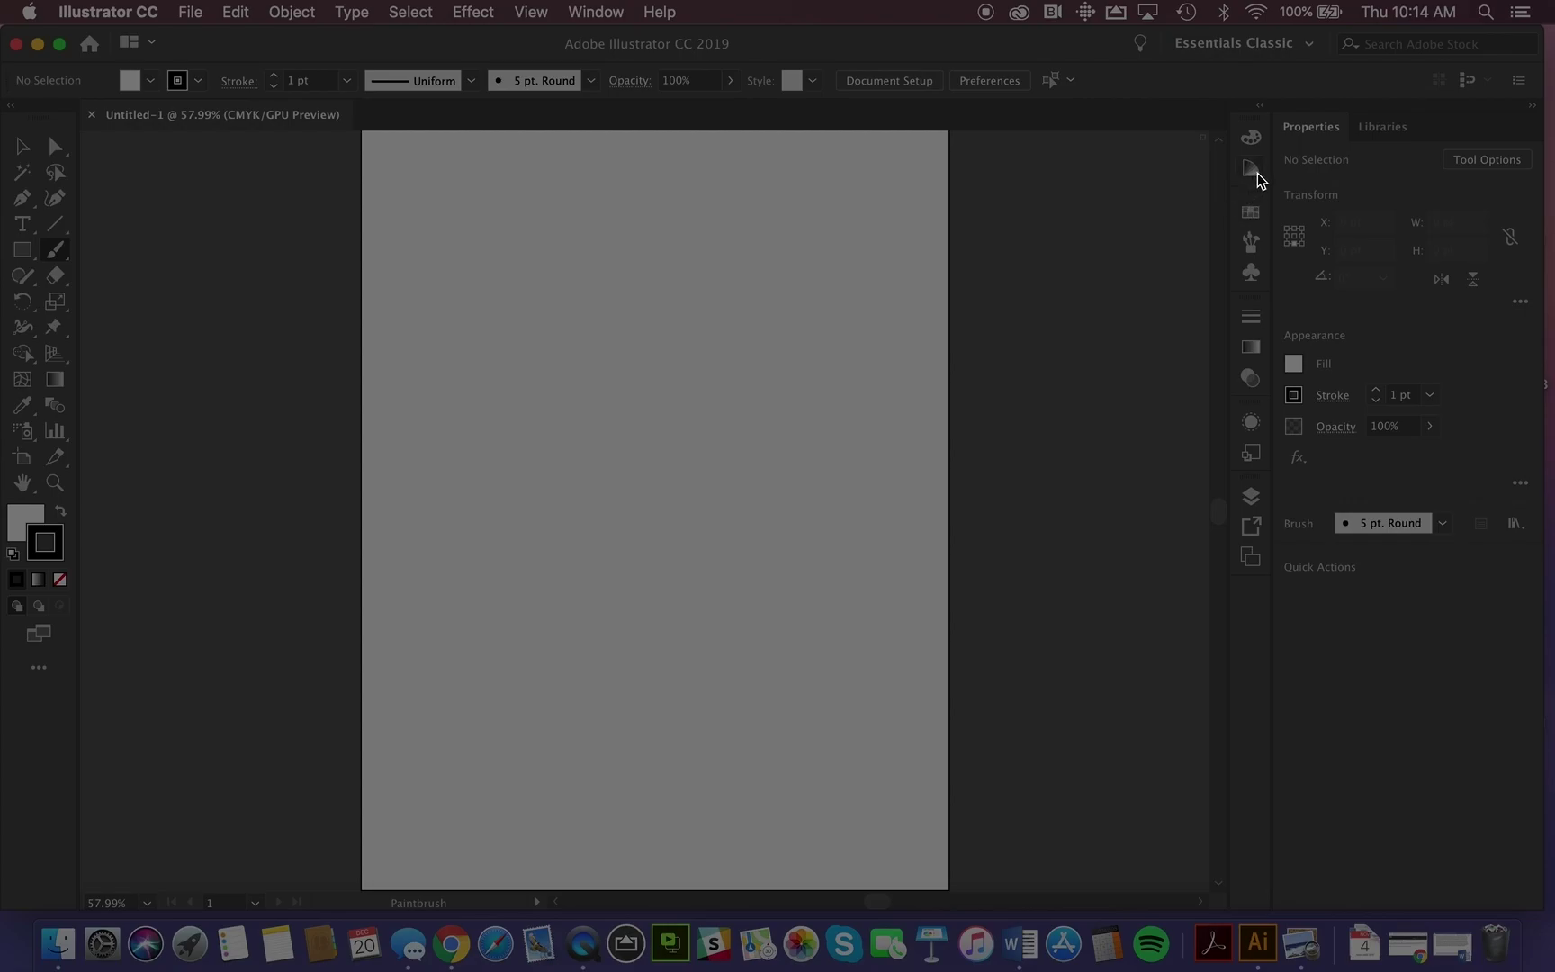
pyautogui.click(1256, 171)
pyautogui.click(1257, 171)
pyautogui.click(1253, 213)
pyautogui.click(1253, 213)
pyautogui.click(1252, 243)
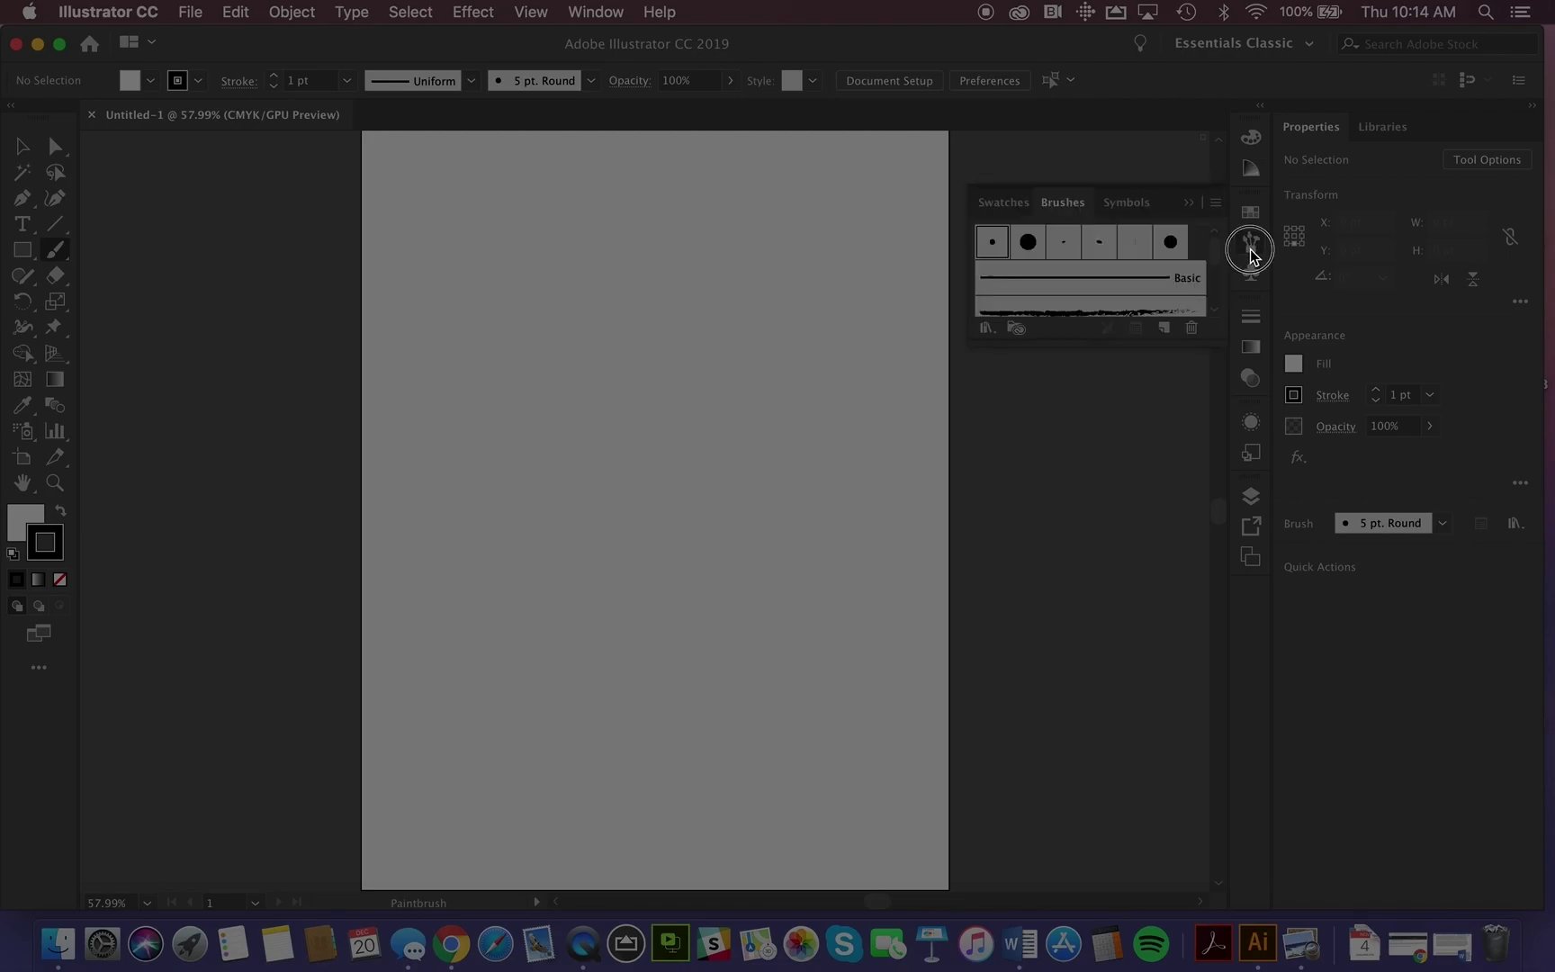
# Show the Symbols panel, then open the Stroke, Gradient and Transparency group
pyautogui.click(1251, 272)
pyautogui.click(1250, 272)
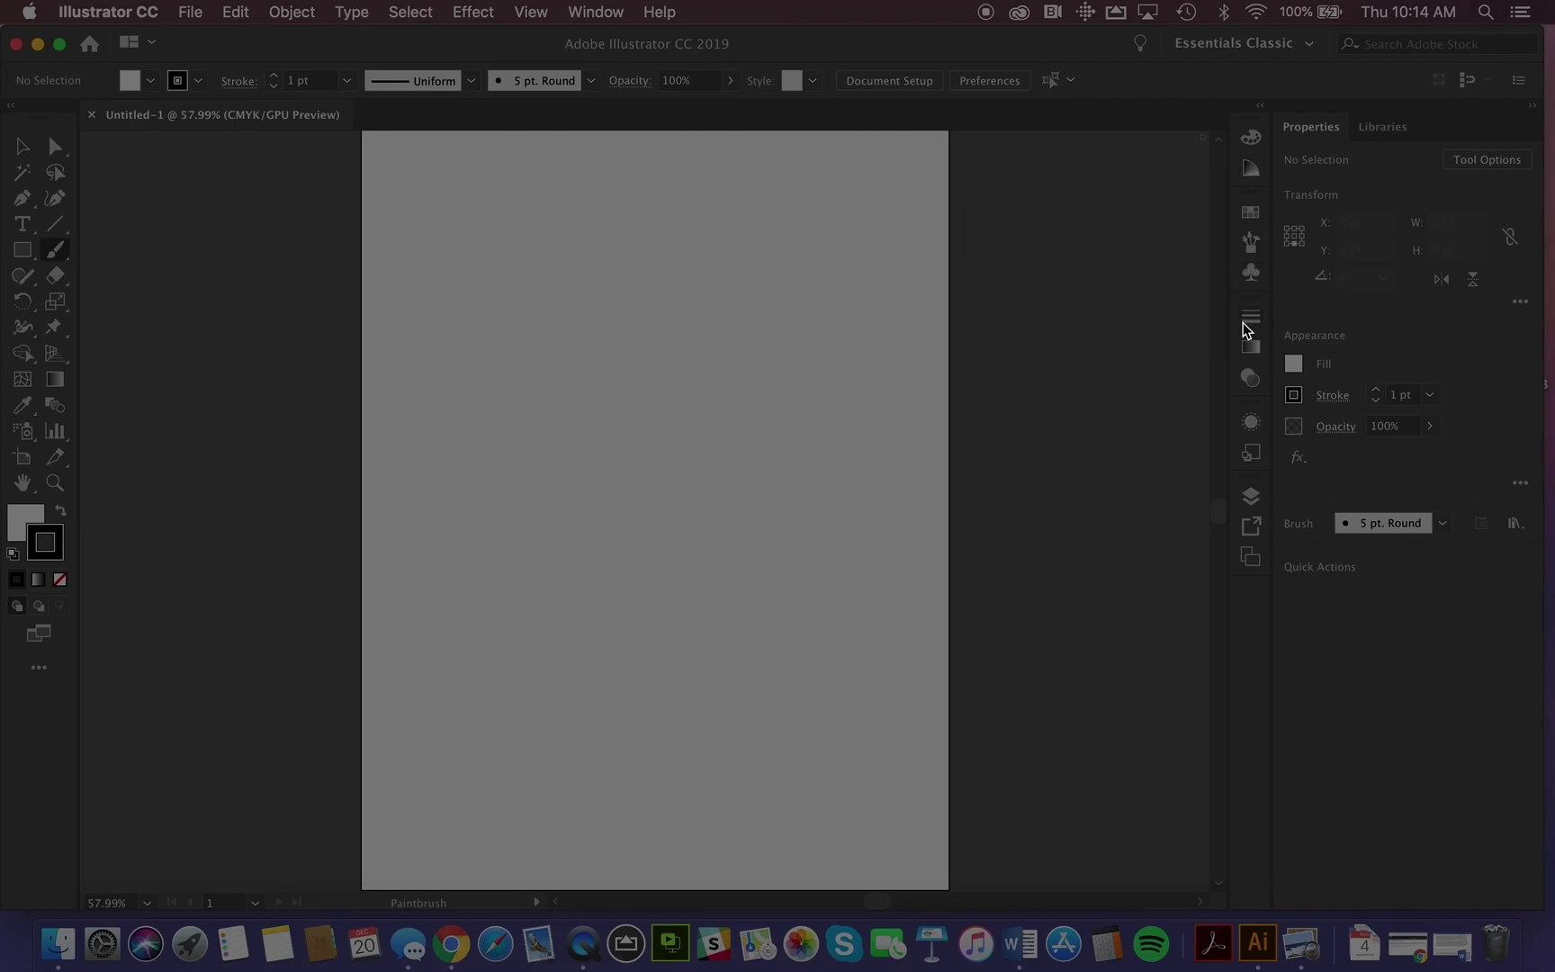
pyautogui.click(1243, 323)
pyautogui.click(1244, 323)
pyautogui.click(1253, 321)
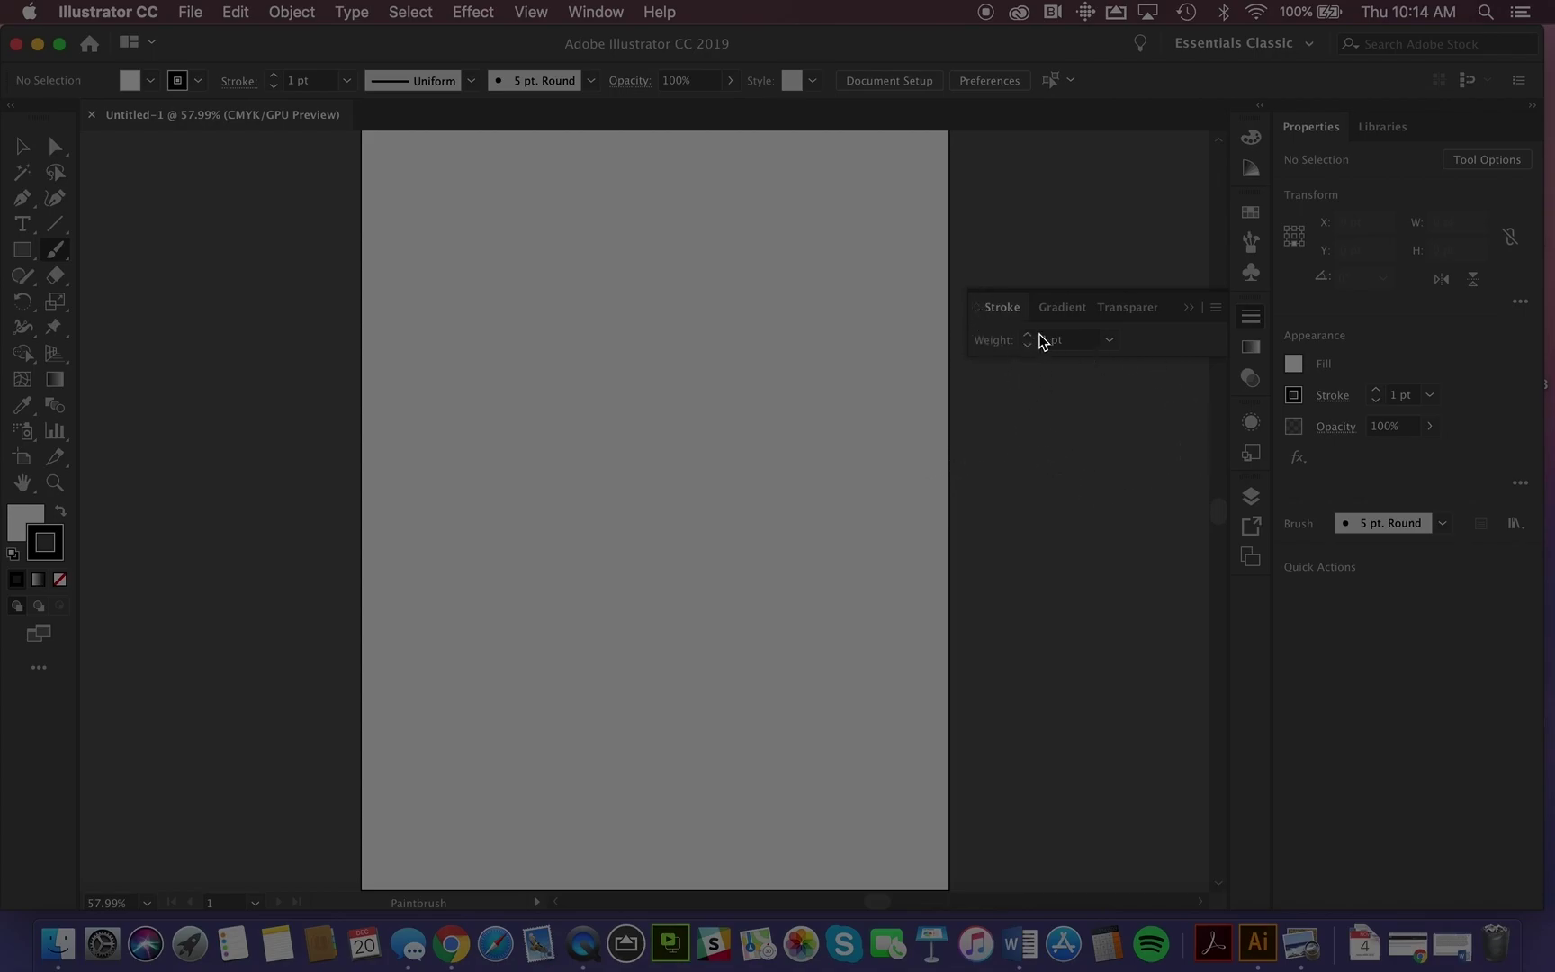
# Drag Stroke and Transparency out of the group as floating panels, collapsing Transparency
pyautogui.moveTo(1001, 308)
pyautogui.mouseDown()
pyautogui.moveTo(888, 114)
pyautogui.moveTo(928, 220)
pyautogui.mouseUp()
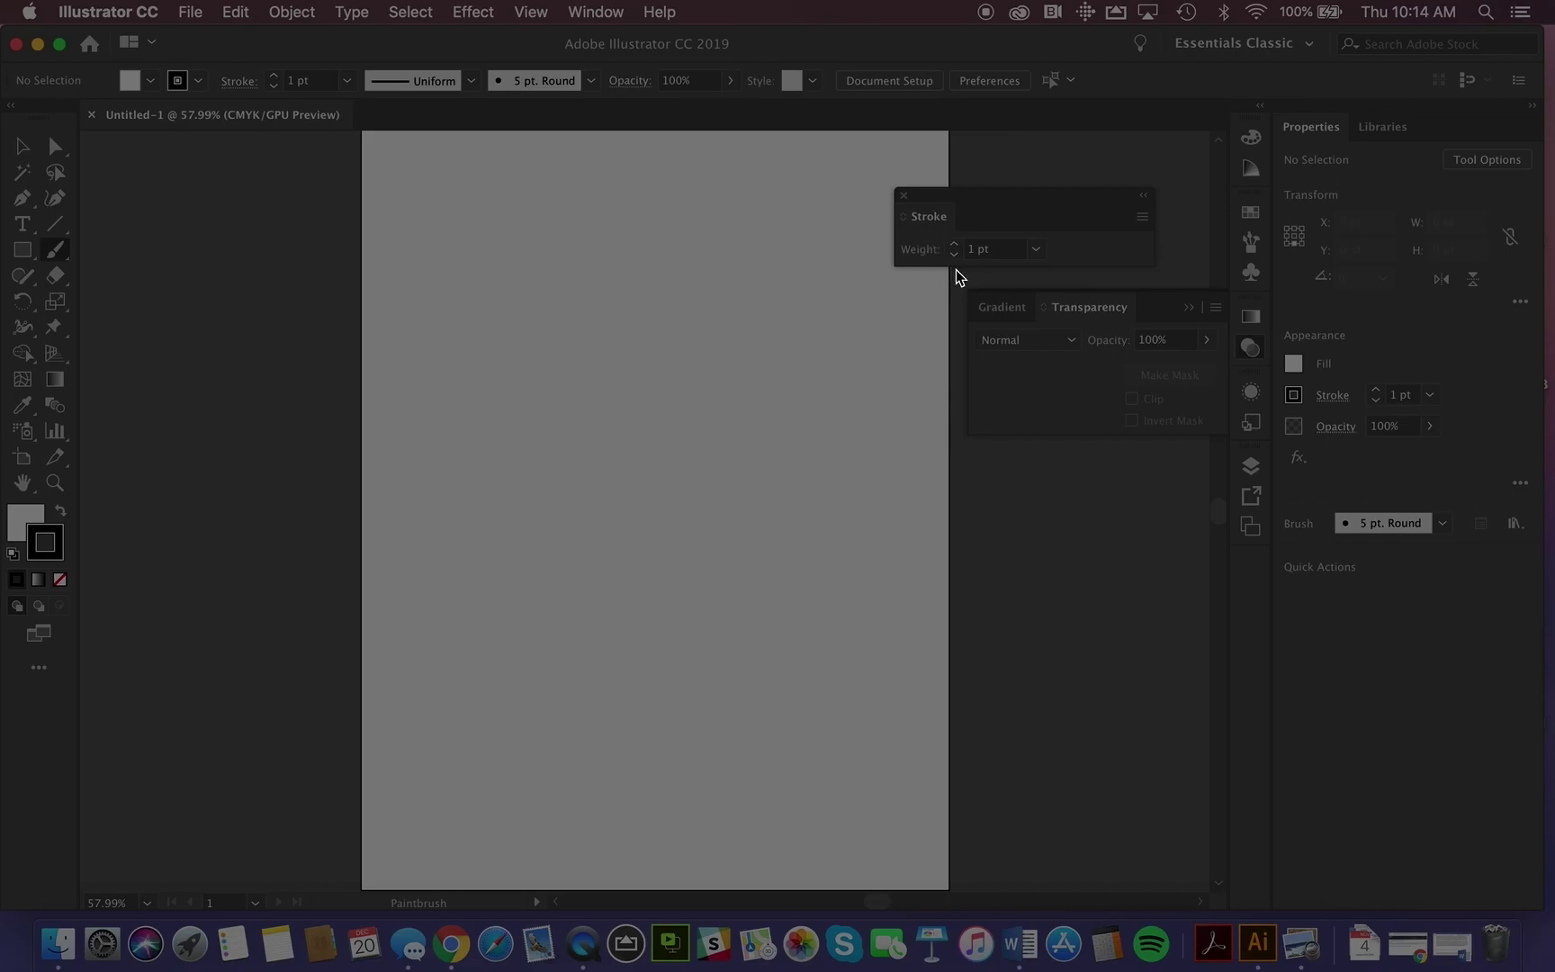
pyautogui.click(910, 223)
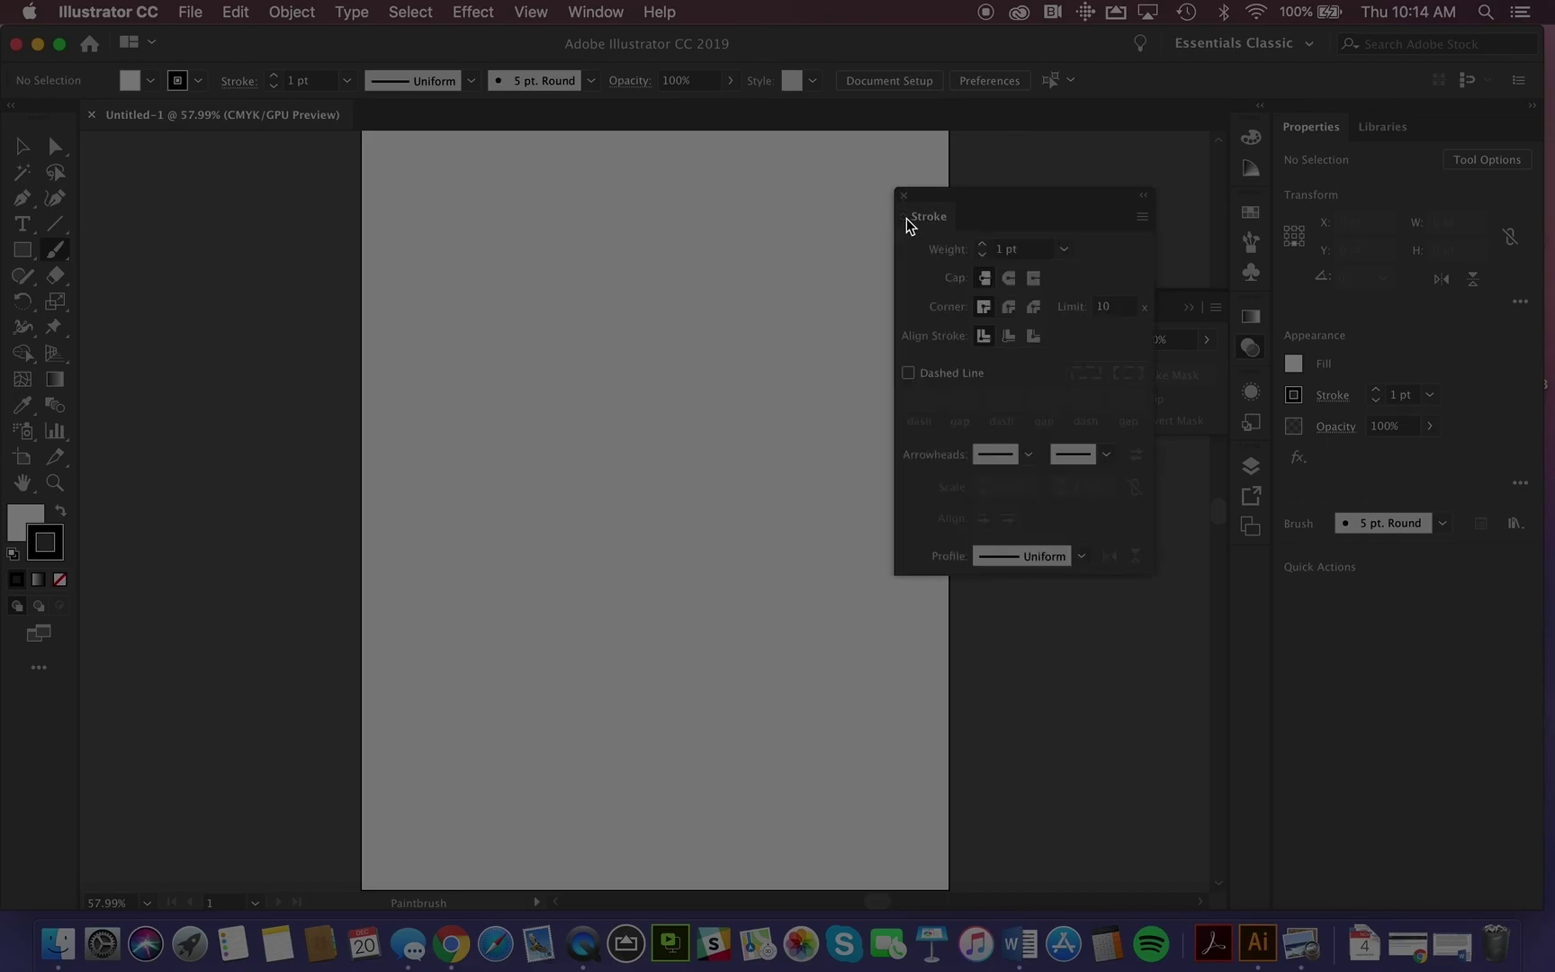
pyautogui.moveTo(951, 202); pyautogui.dragTo(796, 208)
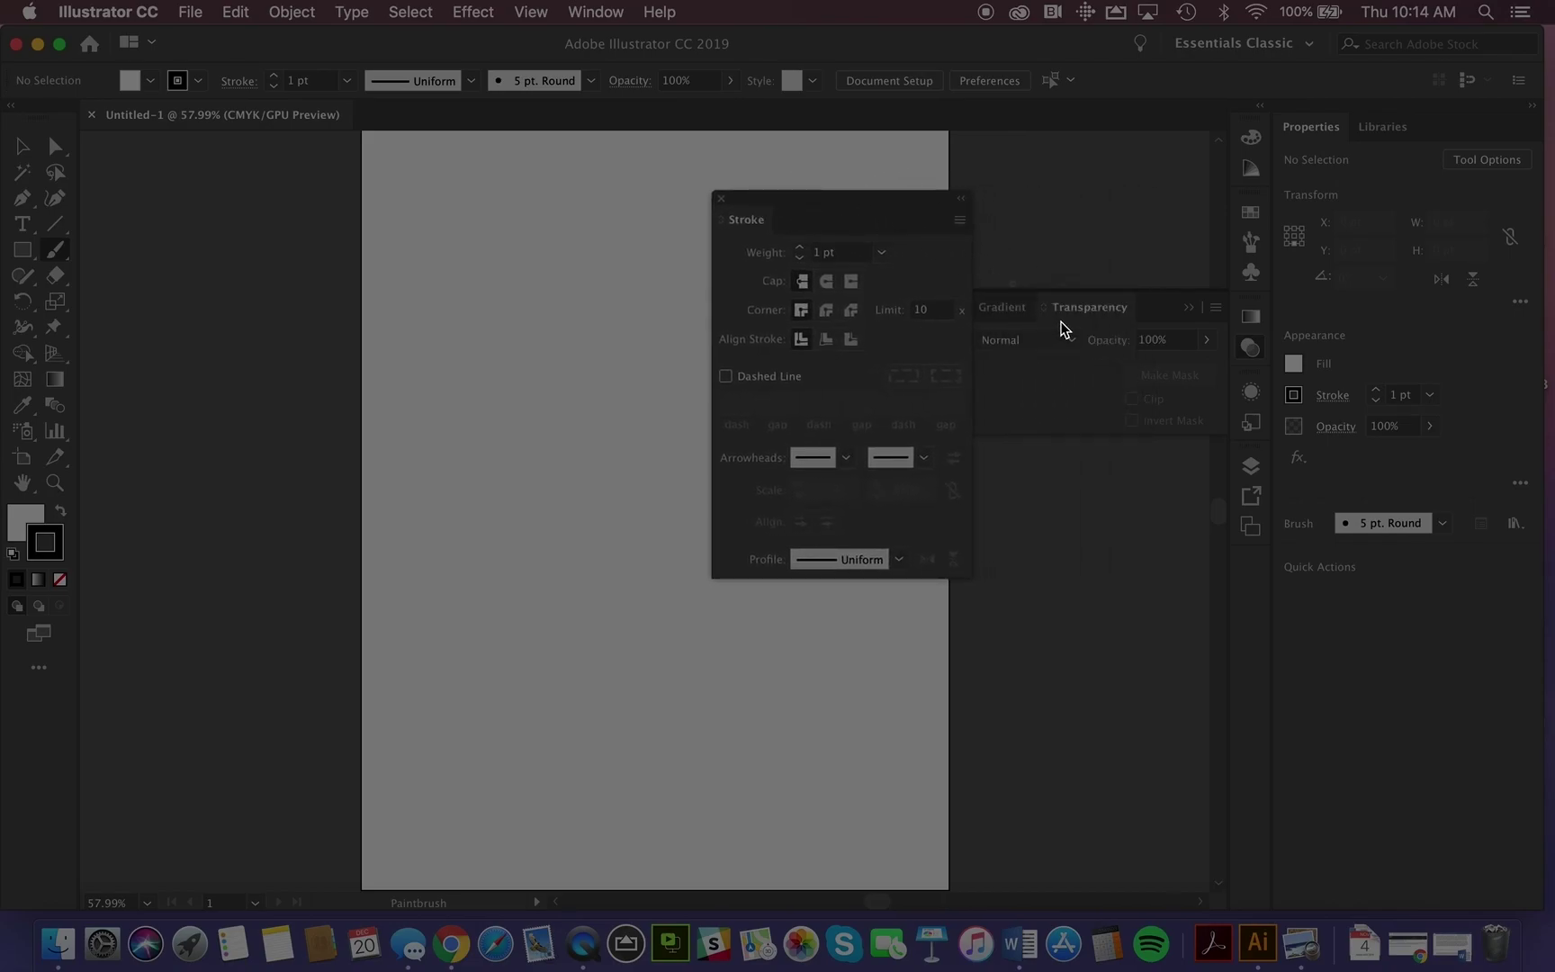
pyautogui.moveTo(1075, 309)
pyautogui.mouseDown()
pyautogui.moveTo(489, 396)
pyautogui.moveTo(426, 368)
pyautogui.mouseUp()
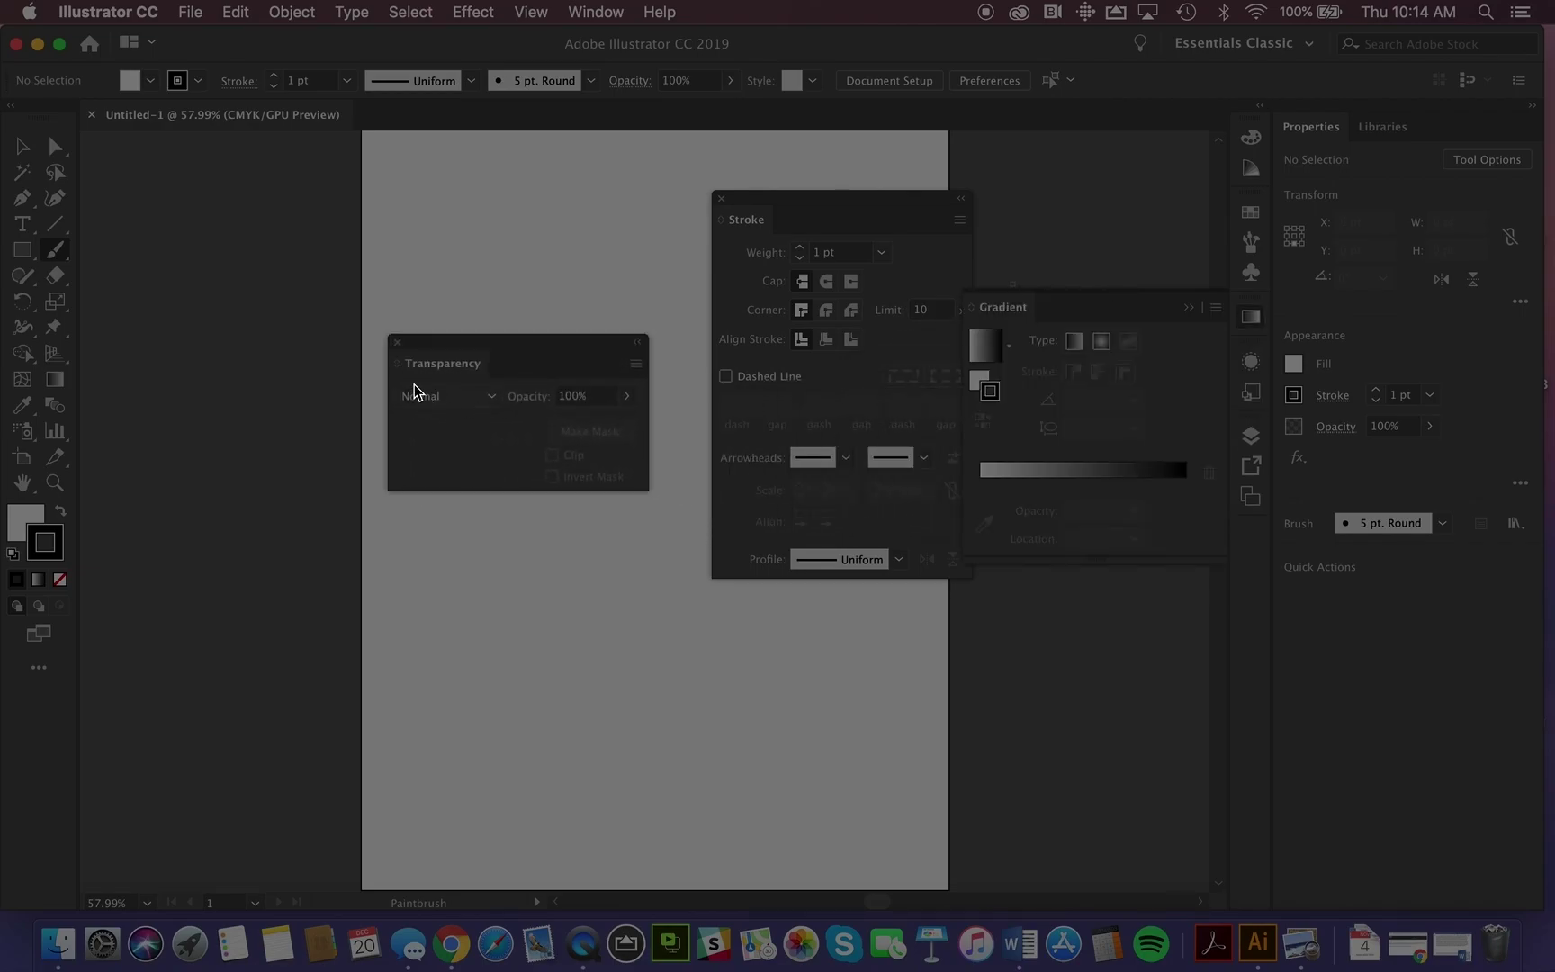
pyautogui.click(399, 369)
pyautogui.click(399, 369)
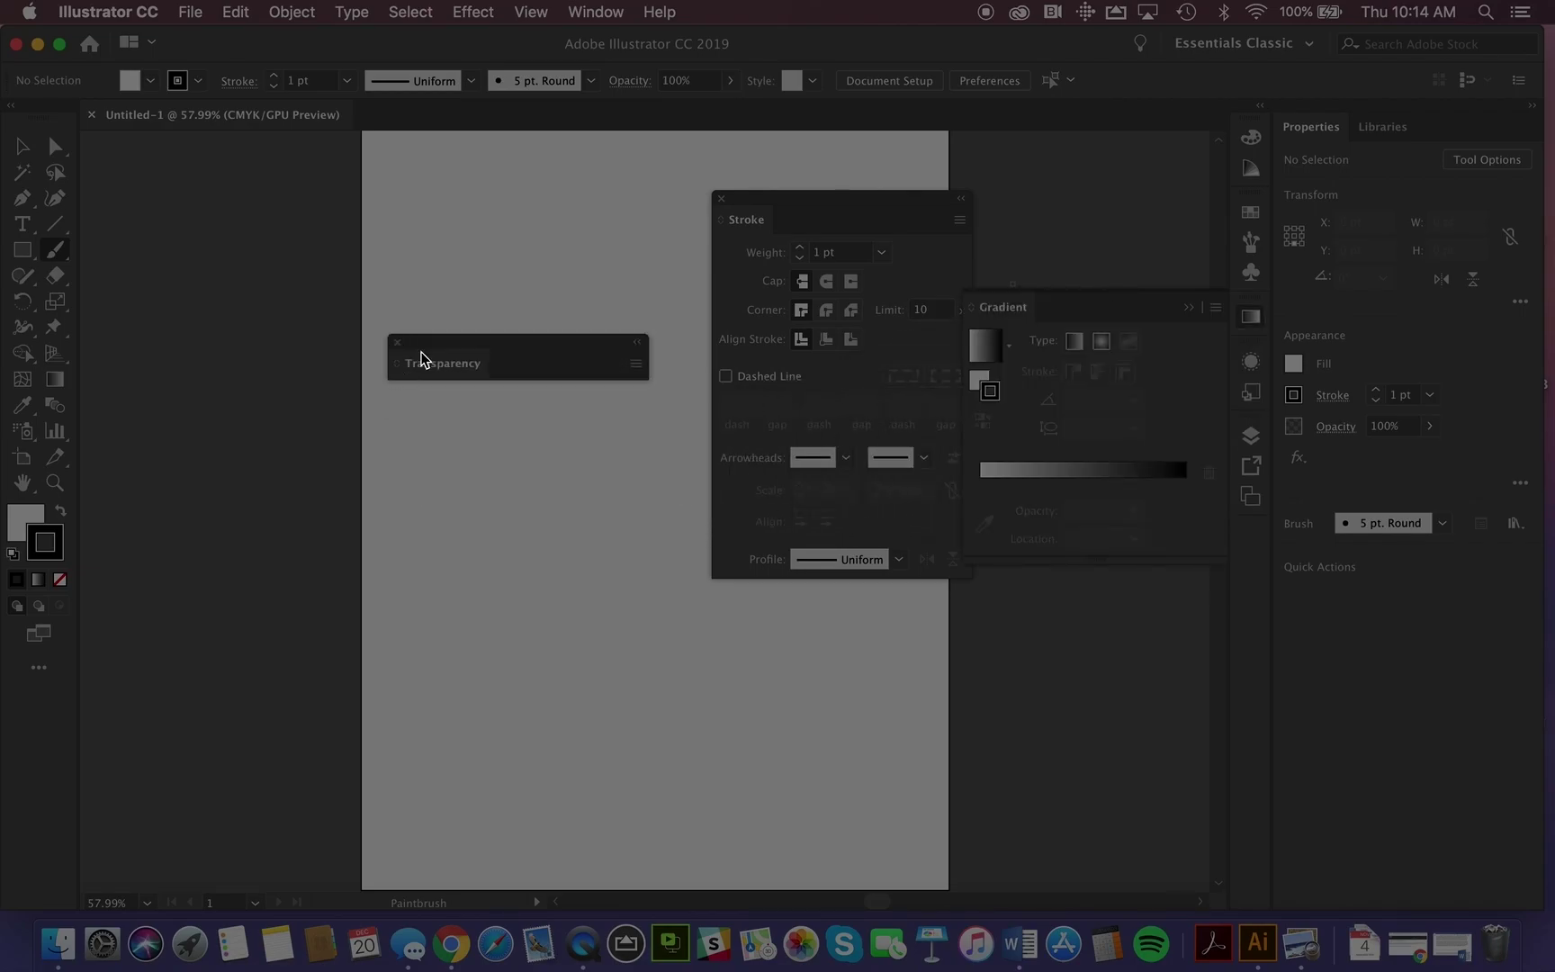
# Cycle the Stroke panel's options display, then collapse Stroke to an icon
pyautogui.click(721, 223)
pyautogui.click(721, 225)
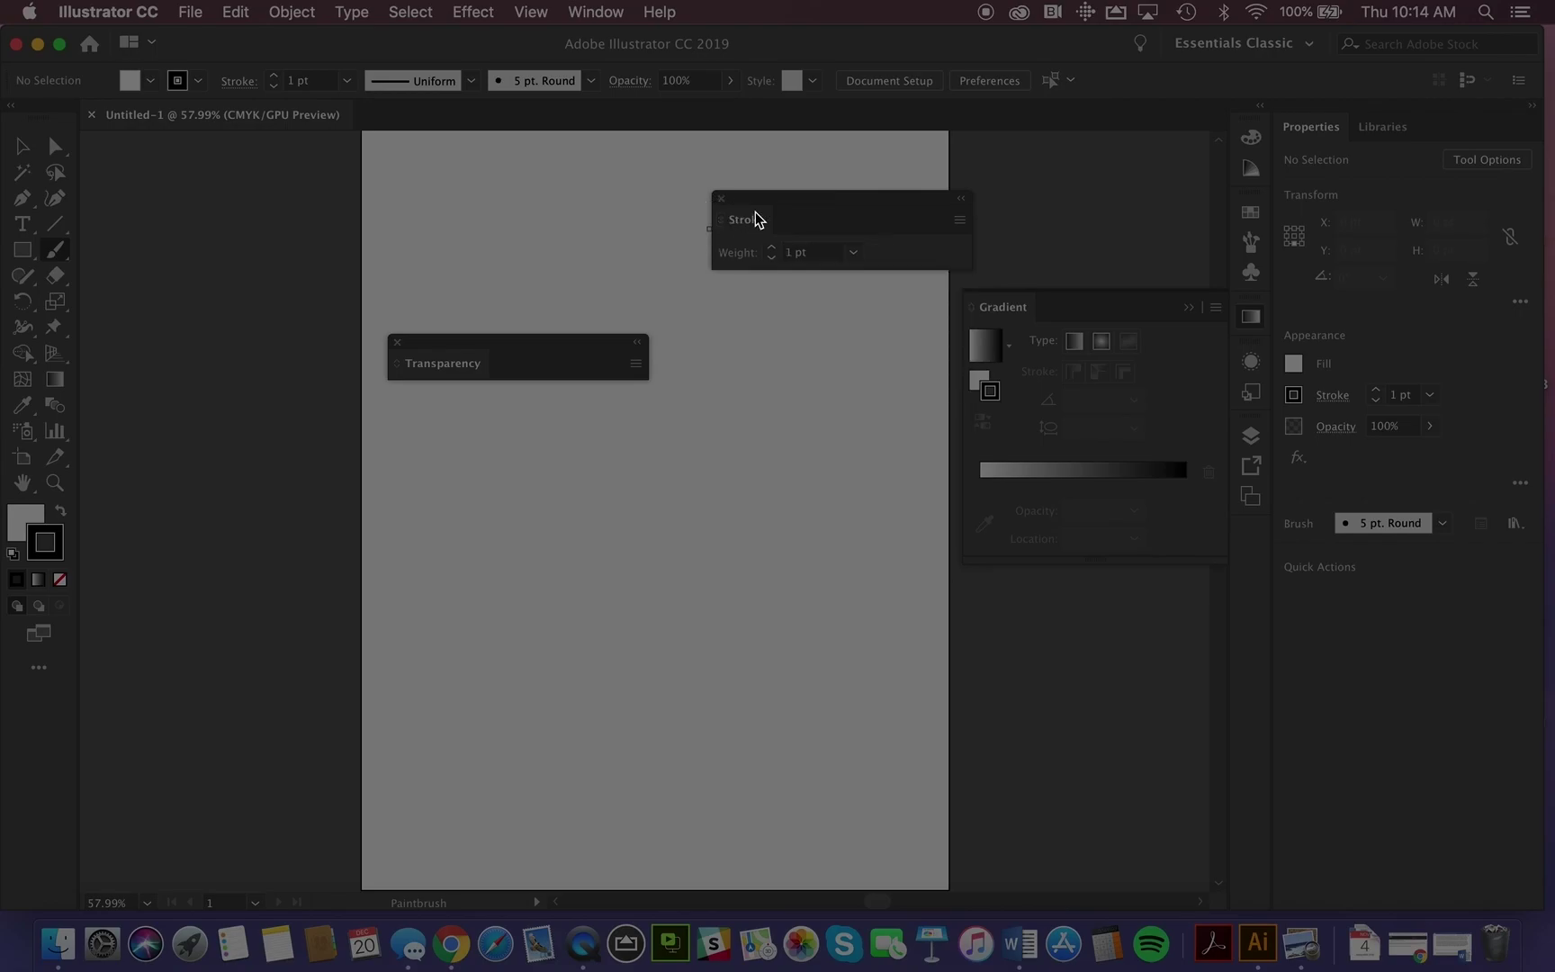
pyautogui.click(722, 225)
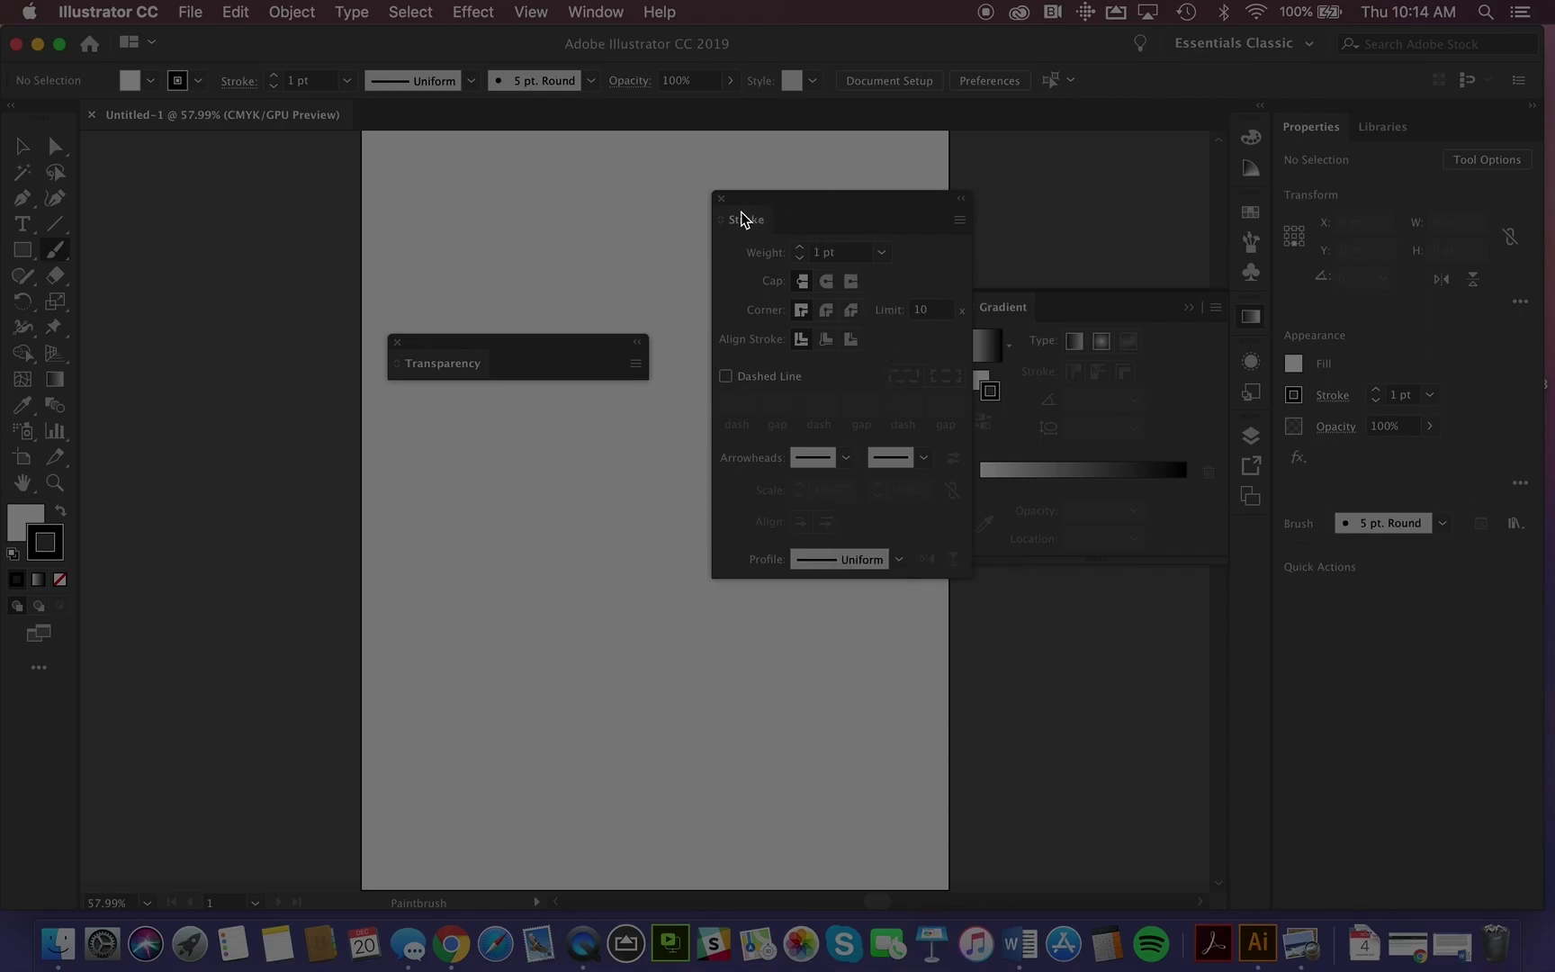
pyautogui.click(960, 206)
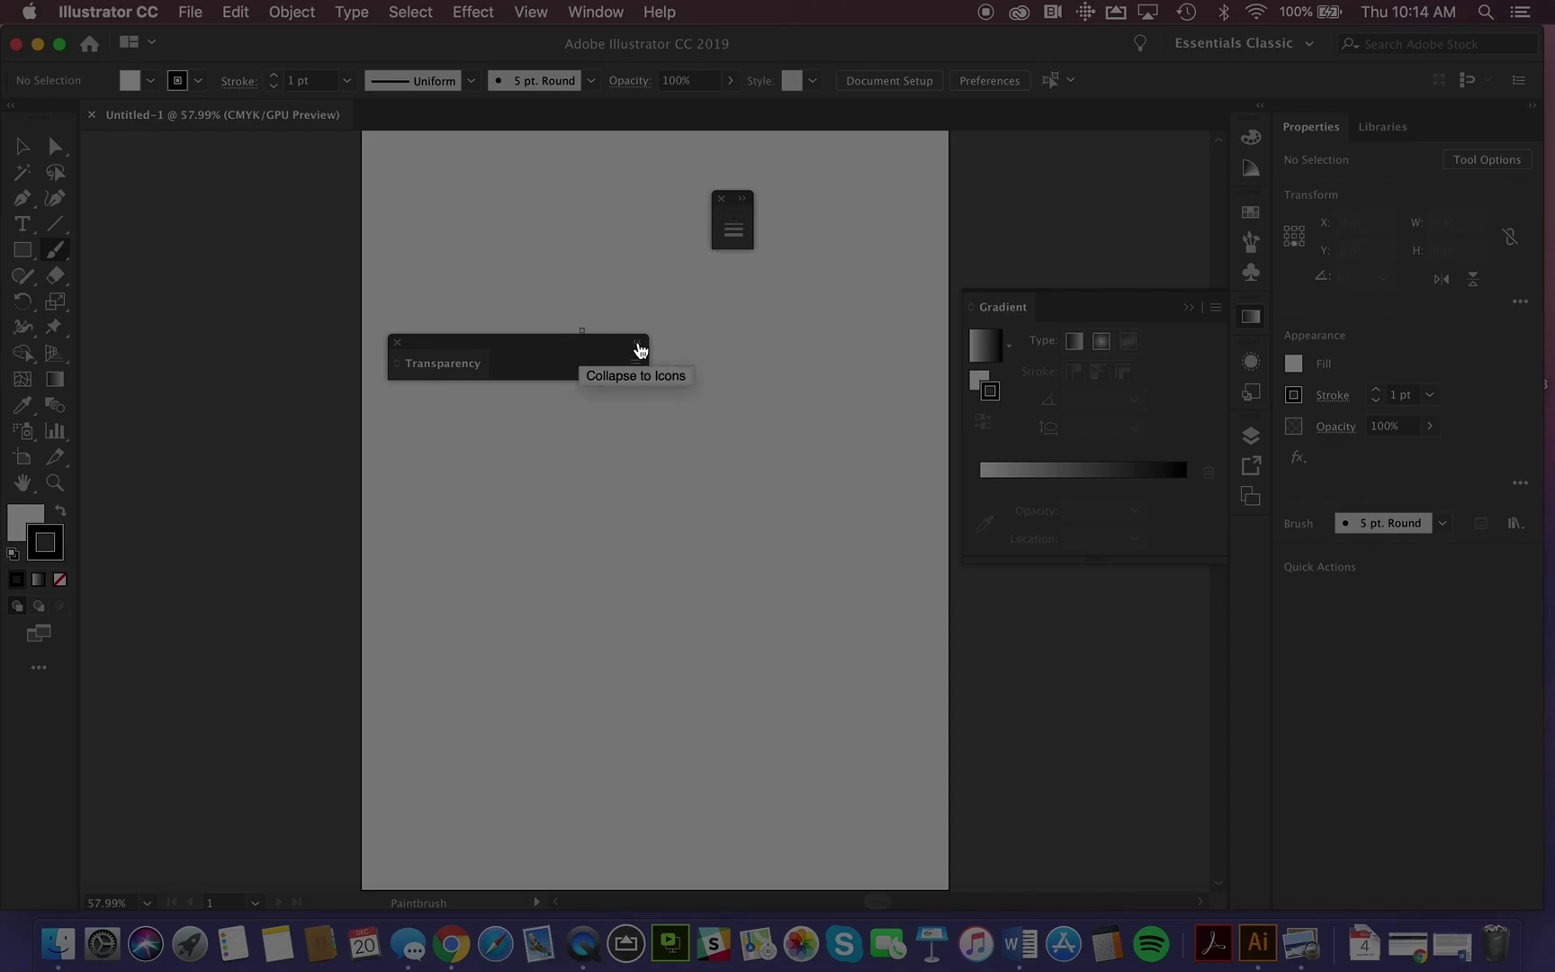
# Collapse Transparency to an icon, stack it onto the Stroke icon, and dock the pair in the right column
pyautogui.click(638, 347)
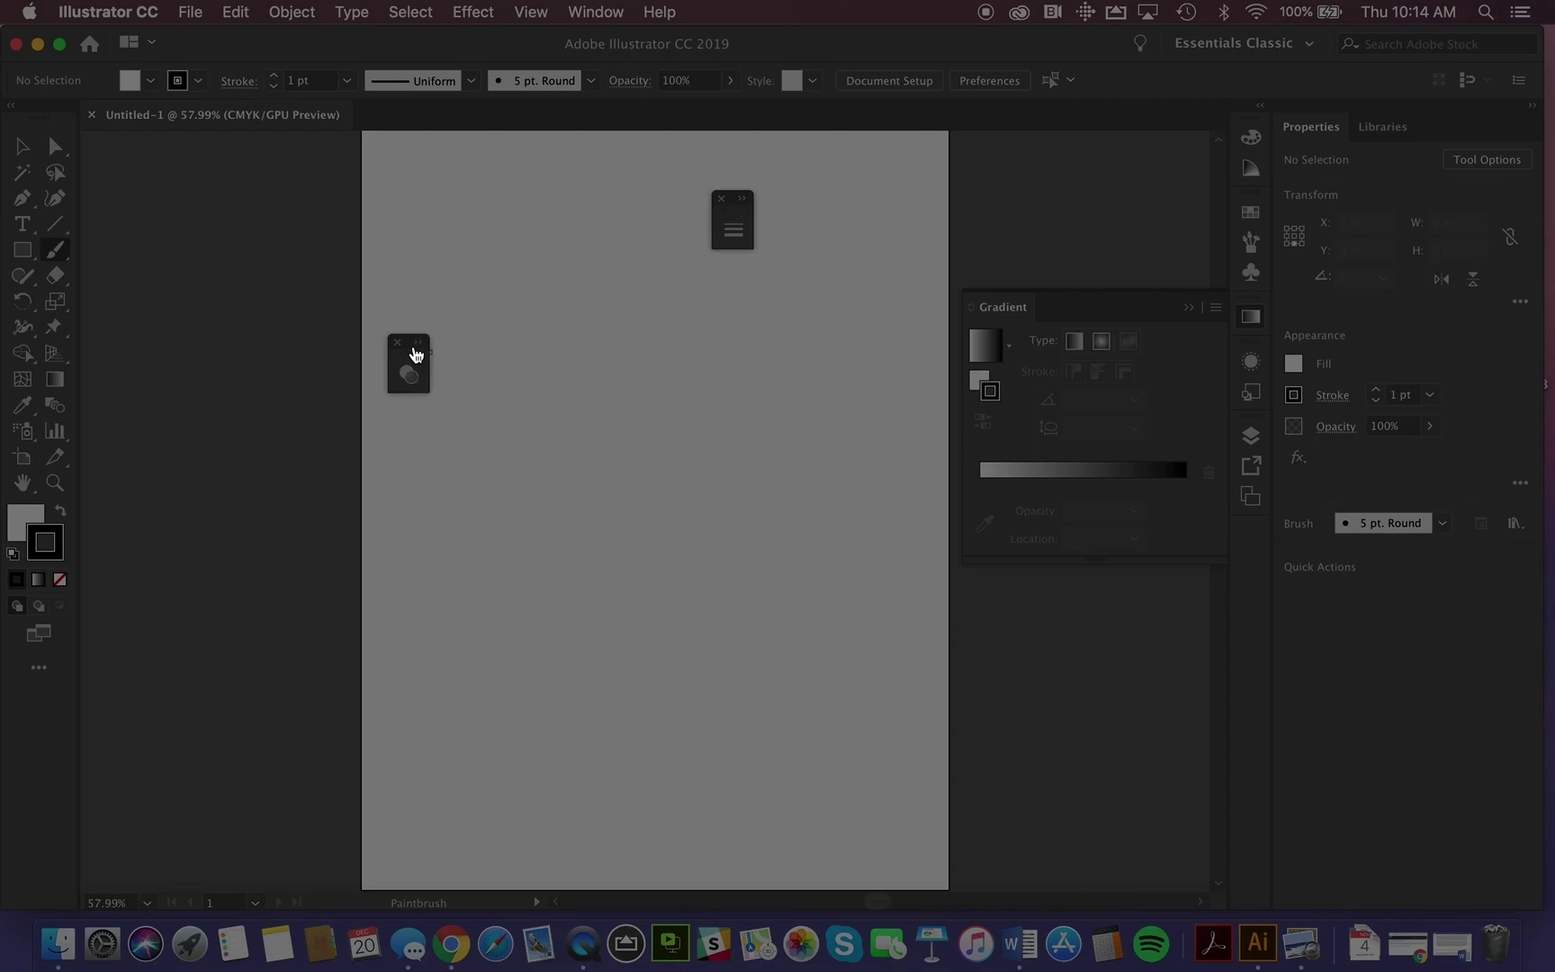
pyautogui.moveTo(412, 369); pyautogui.dragTo(730, 223)
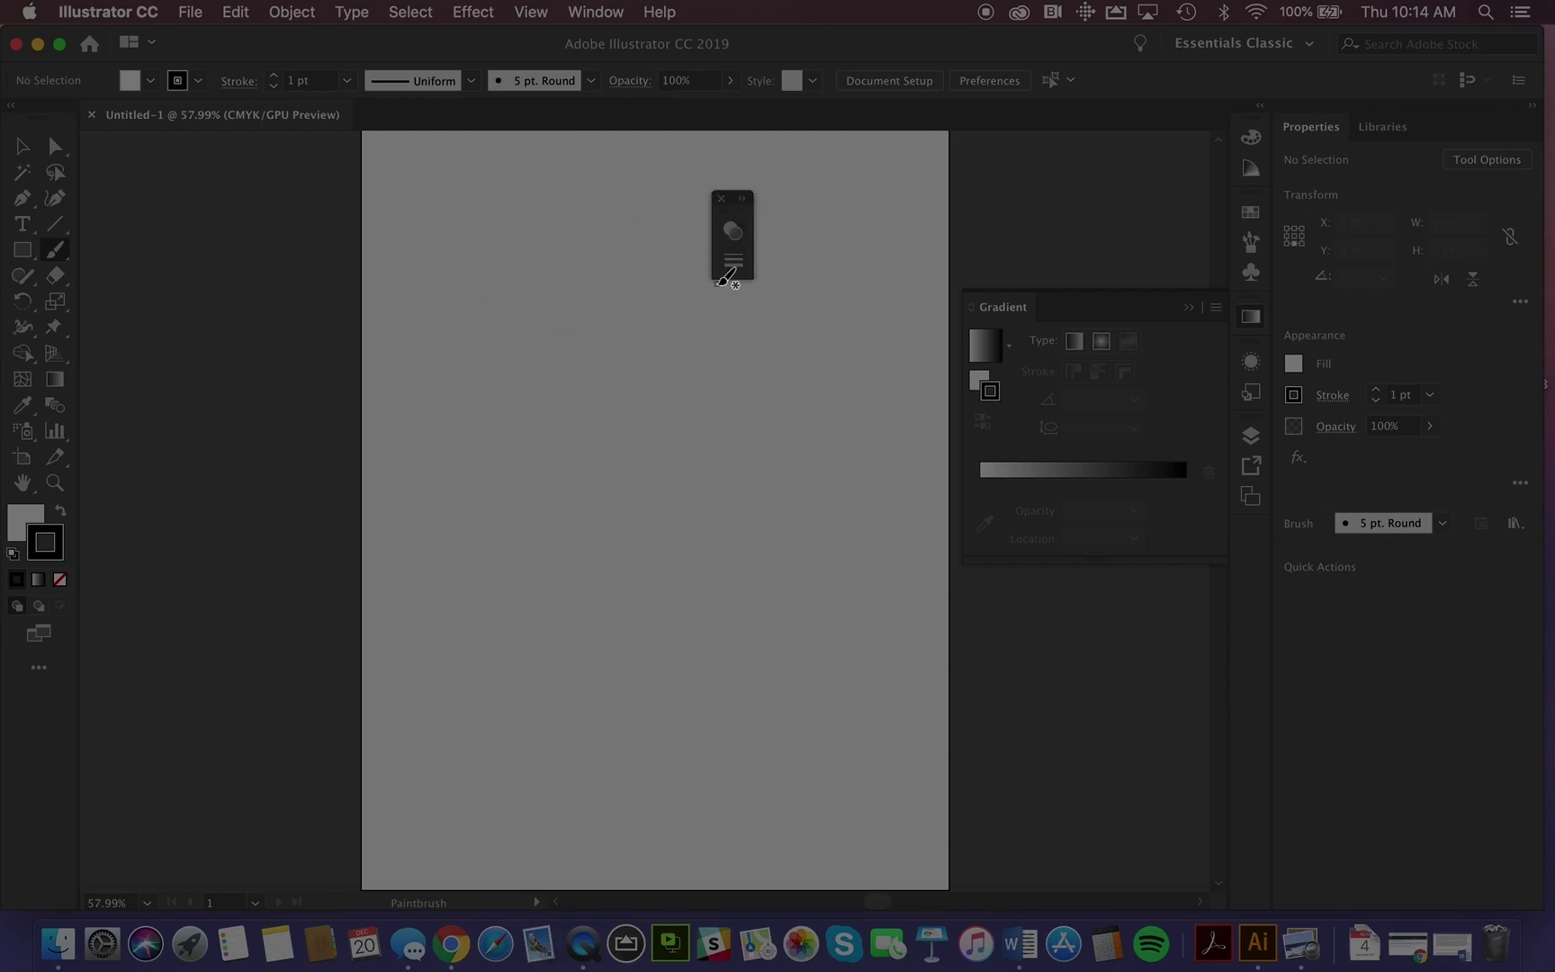
pyautogui.moveTo(731, 227)
pyautogui.mouseDown()
pyautogui.moveTo(944, 293)
pyautogui.moveTo(1236, 517)
pyautogui.moveTo(1252, 498)
pyautogui.mouseUp()
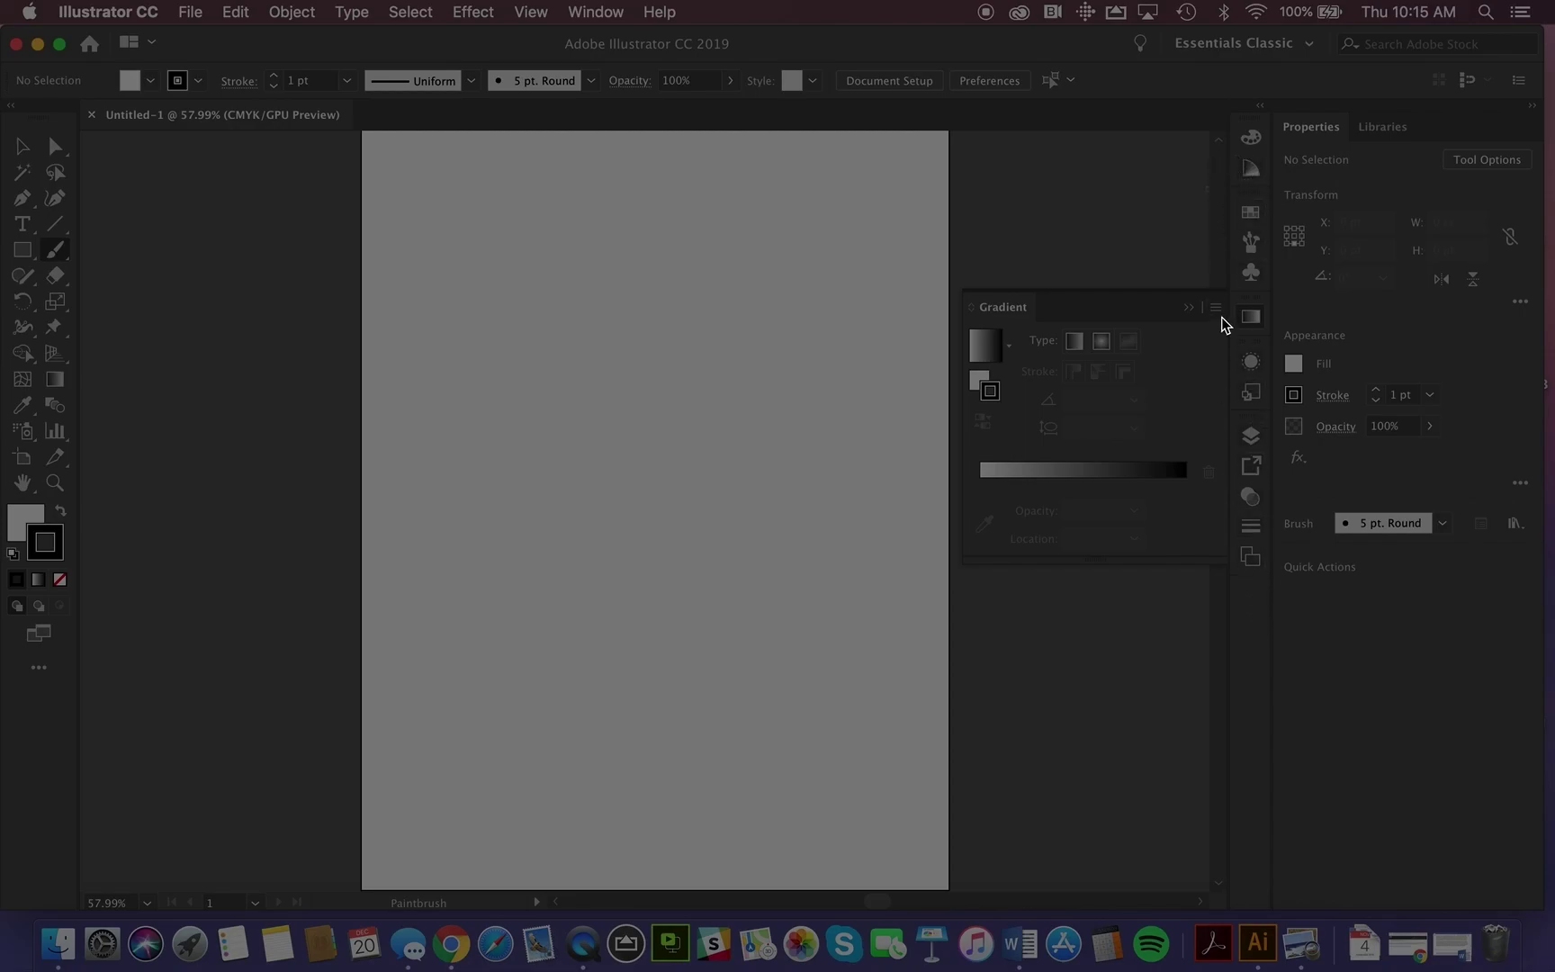
# Close the floating Gradient panel and show the Branding - Identity library's graphics in Libraries
pyautogui.click(1188, 307)
pyautogui.click(1372, 128)
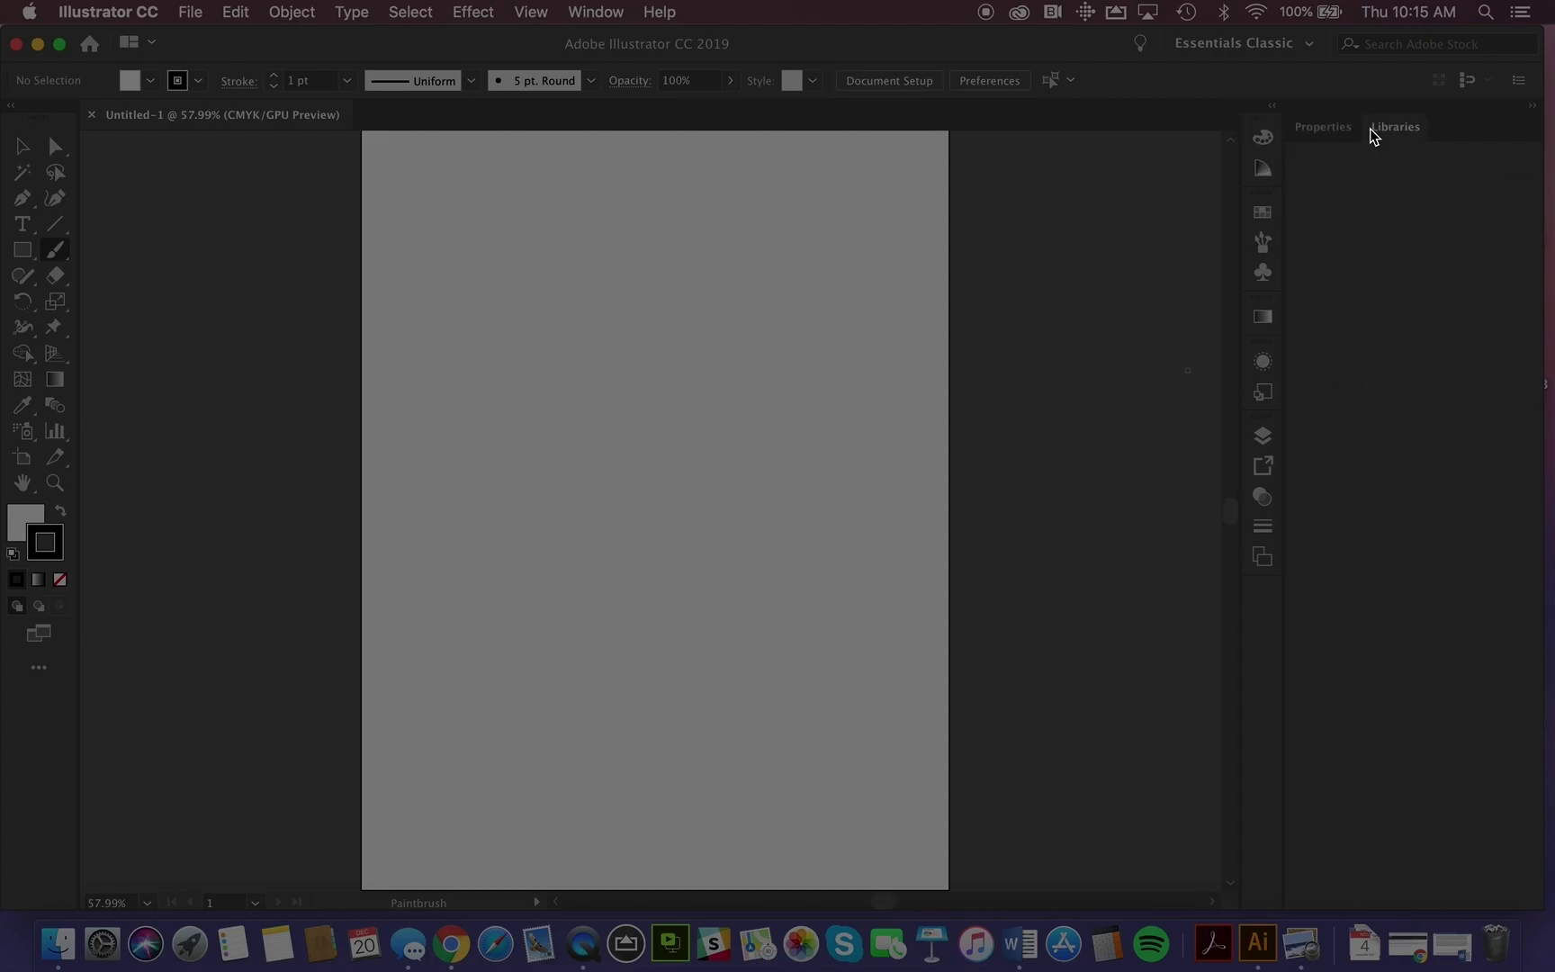
pyautogui.click(1326, 130)
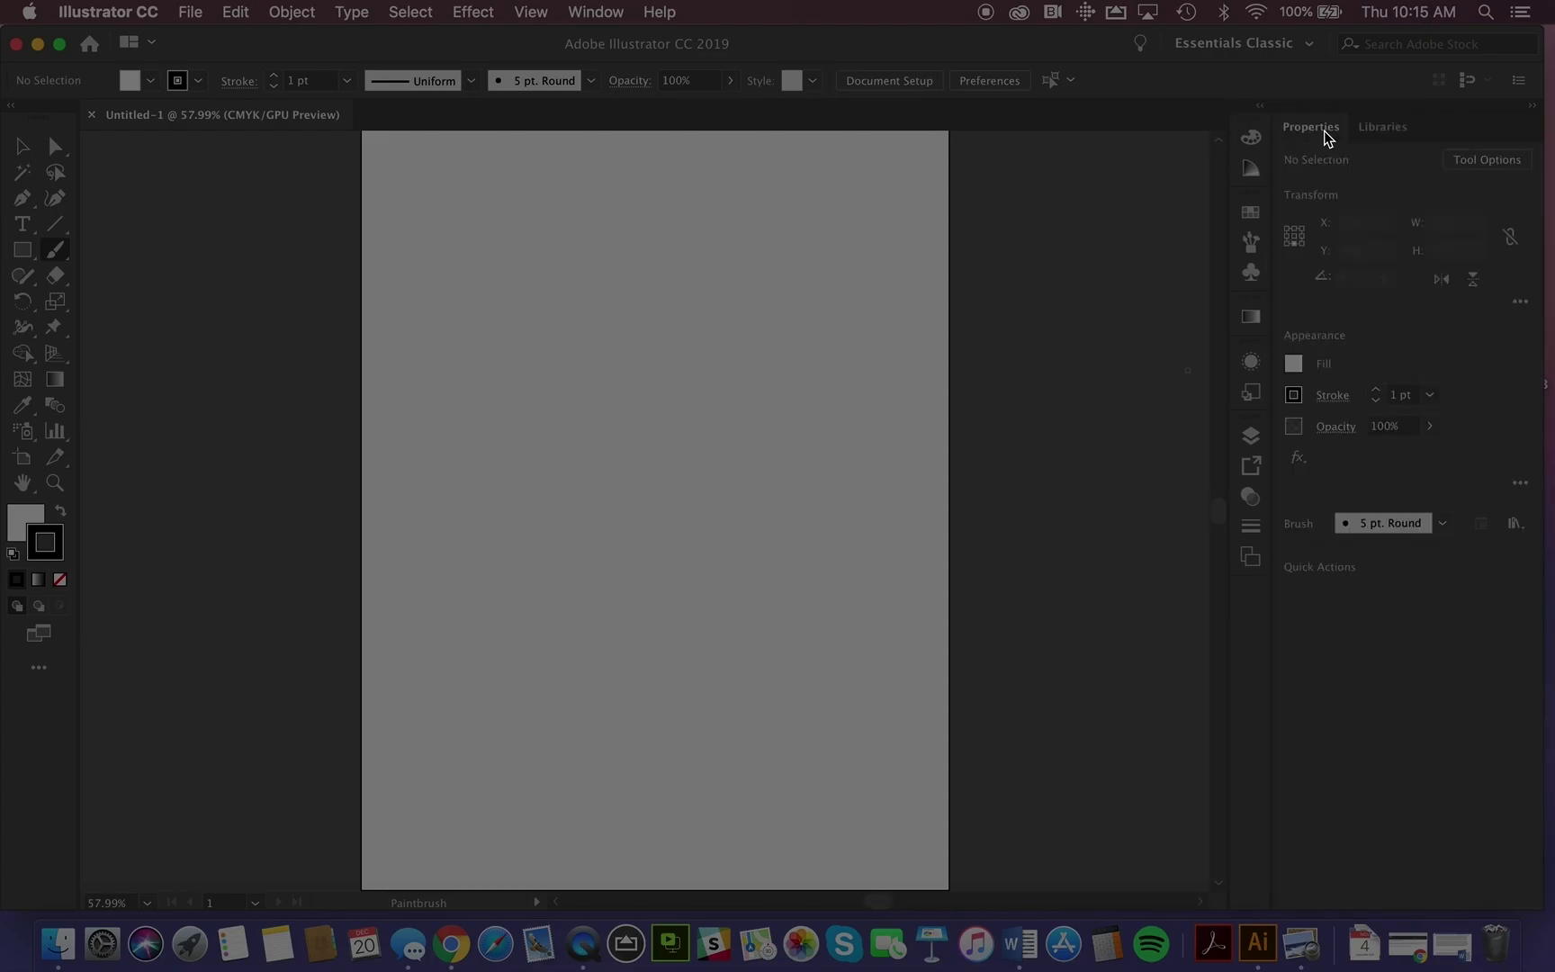
pyautogui.click(1395, 130)
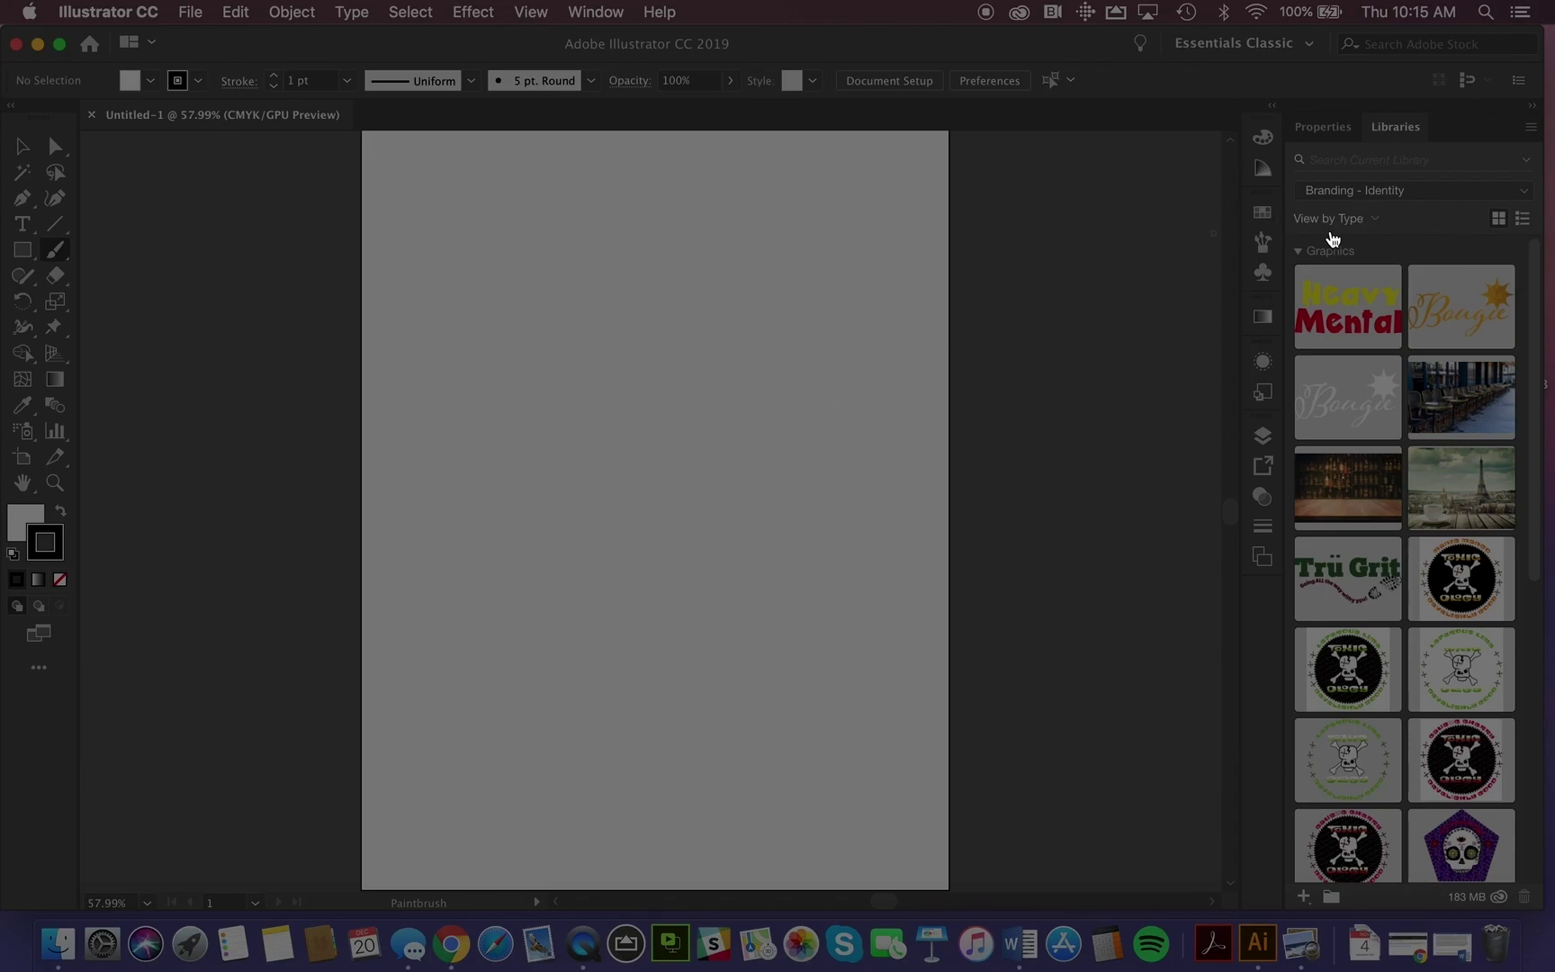
pyautogui.click(1523, 196)
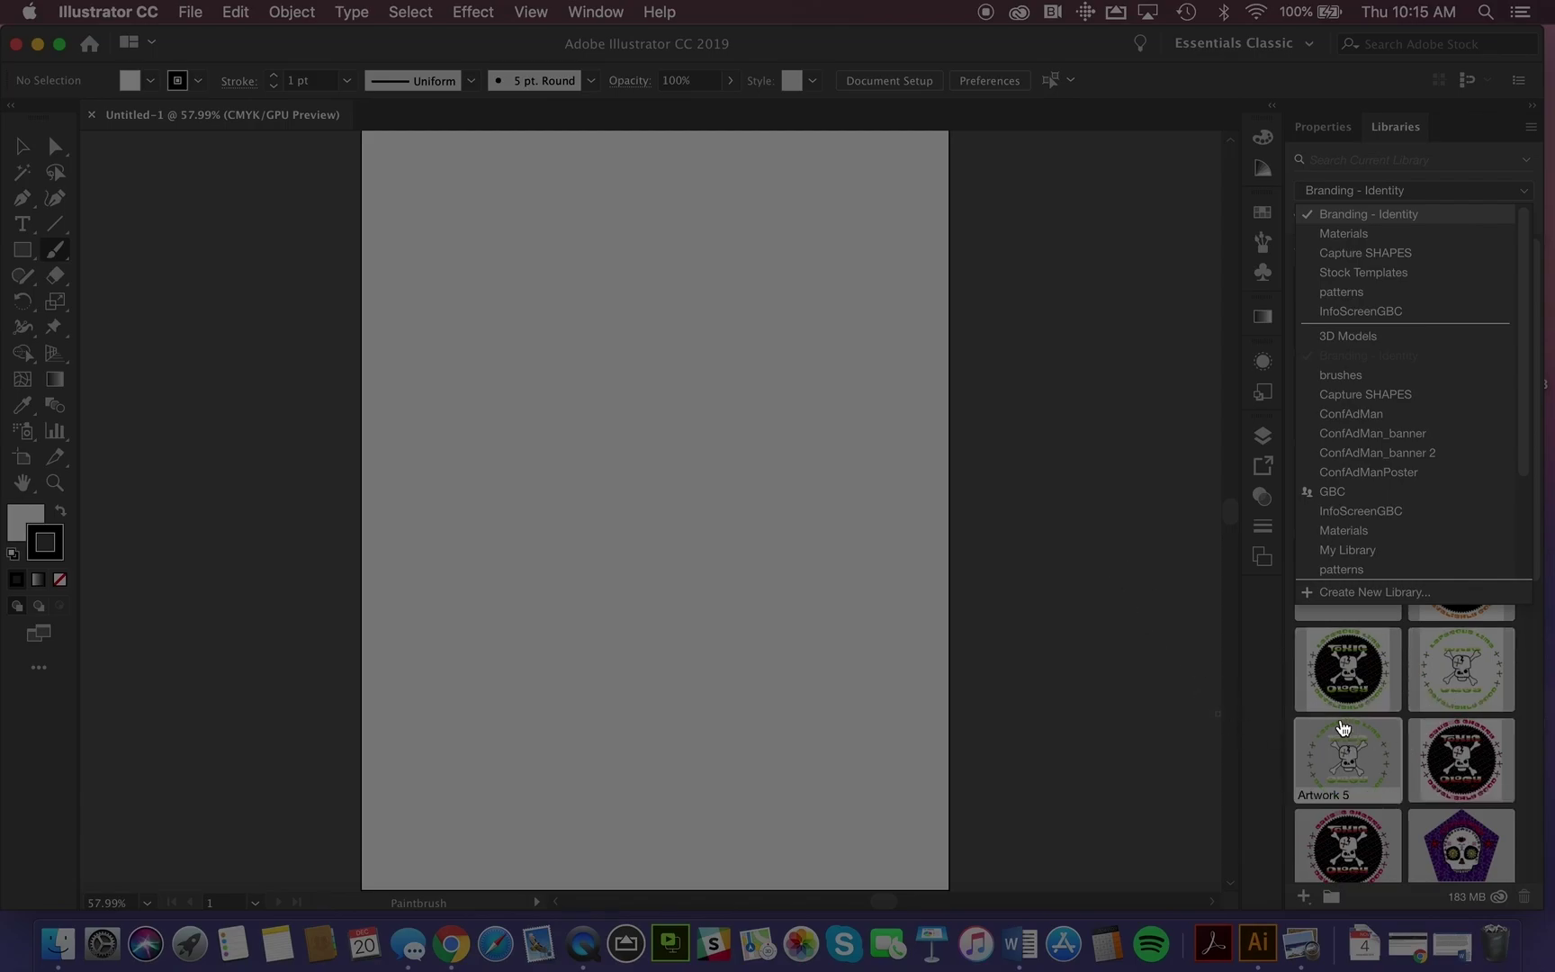
pyautogui.click(1331, 217)
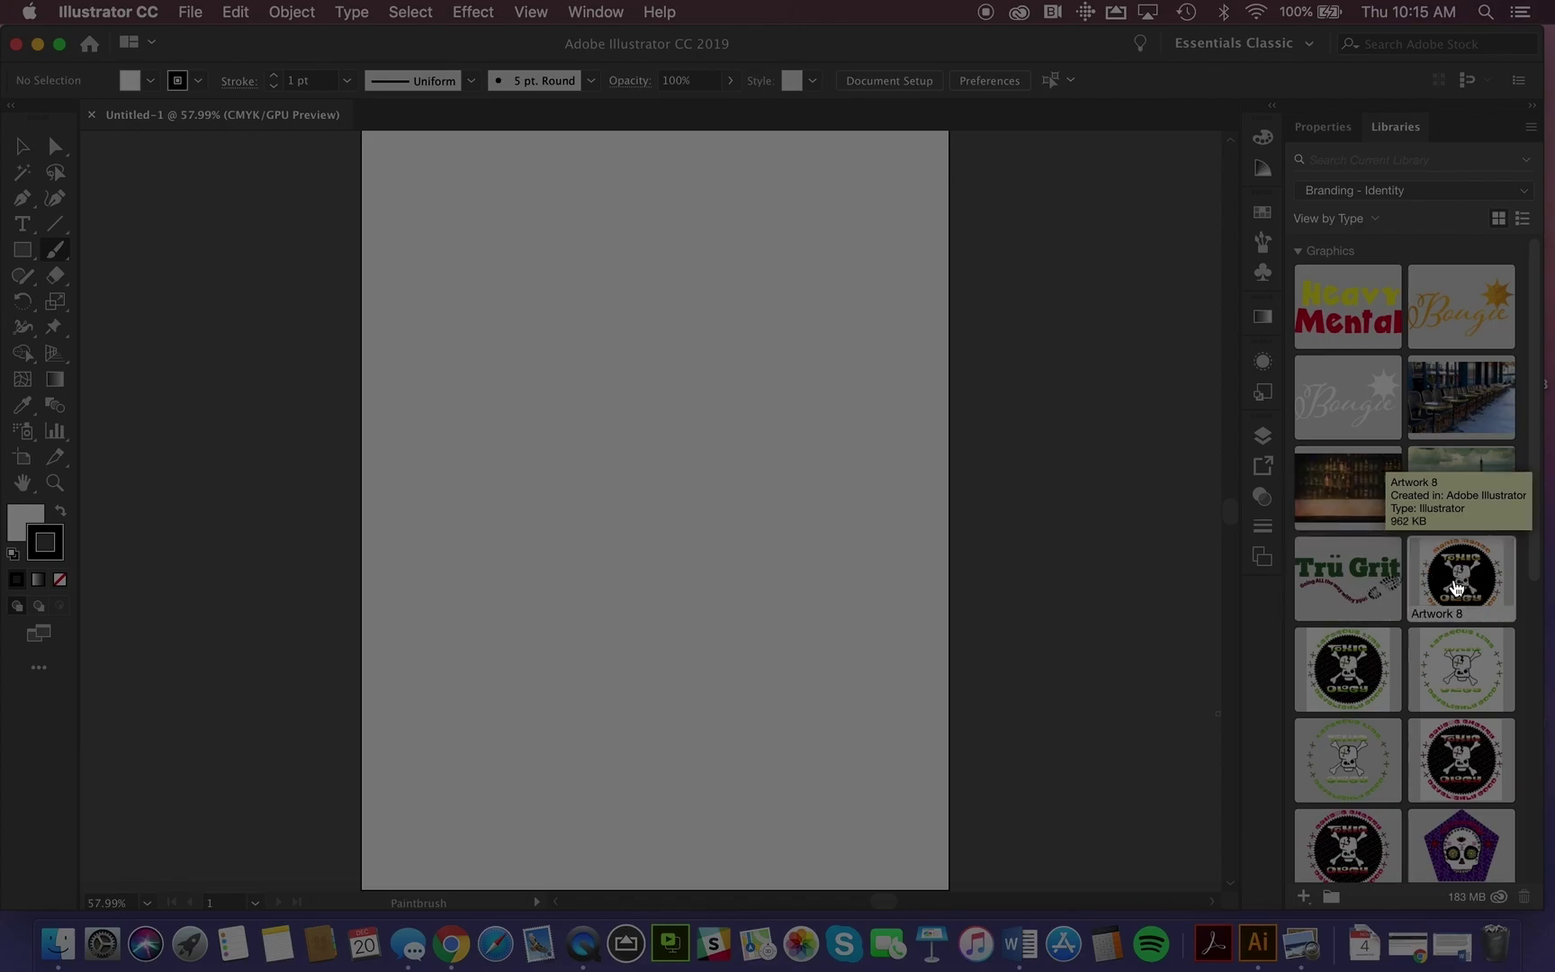
# Switch to the Properties panel, showing no selection and the 5 pt. Round brush
pyautogui.click(1332, 133)
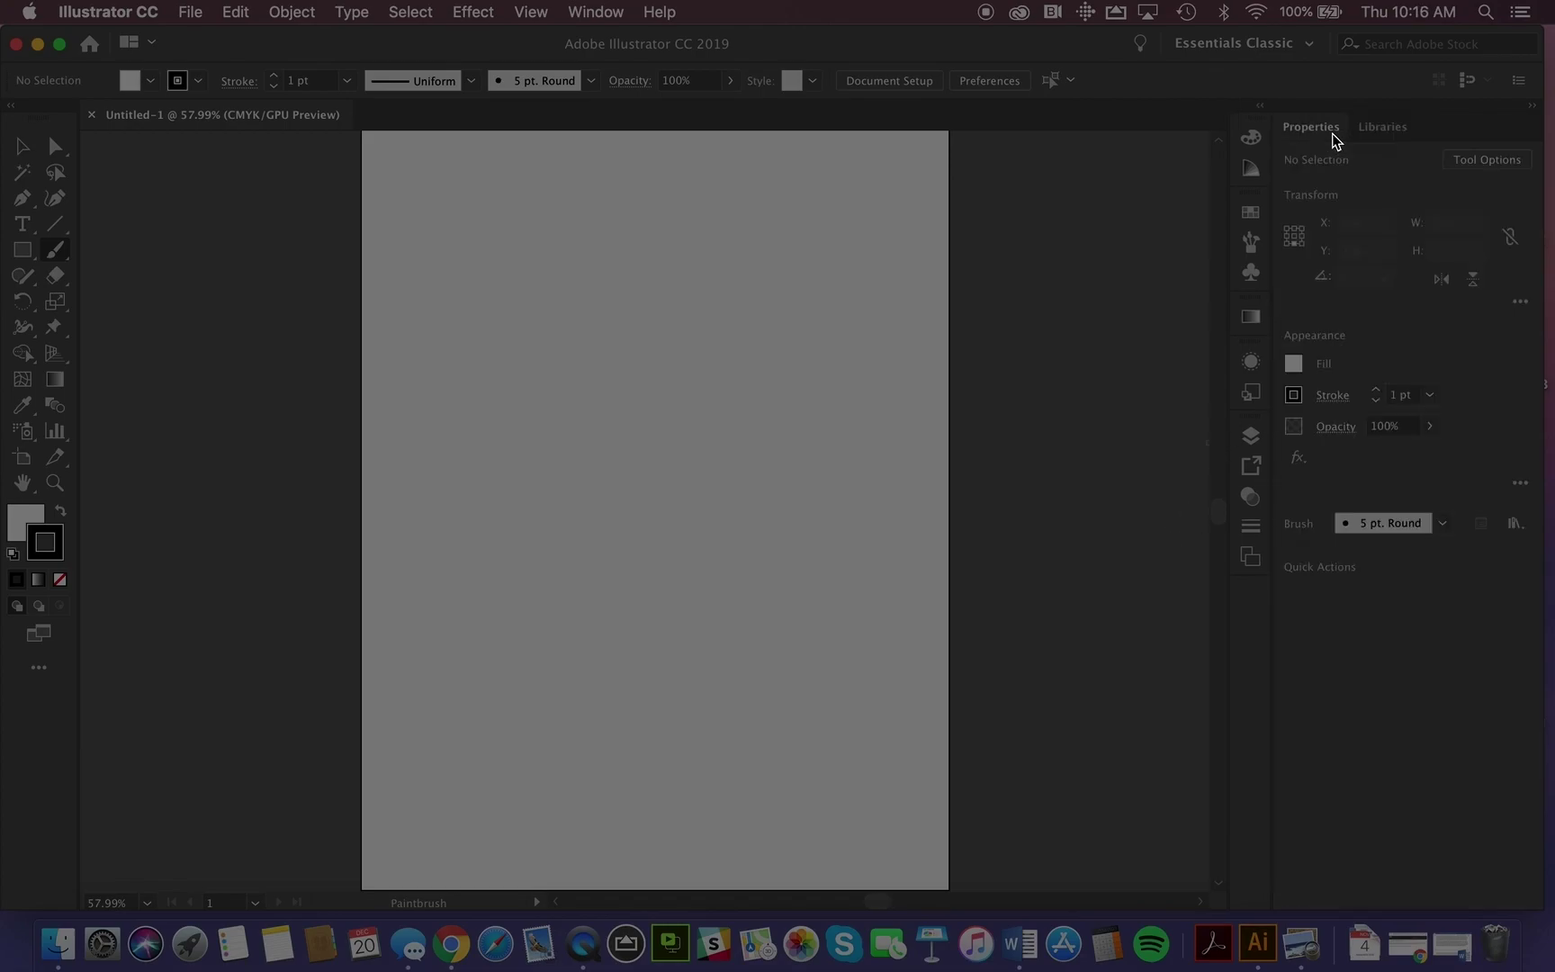